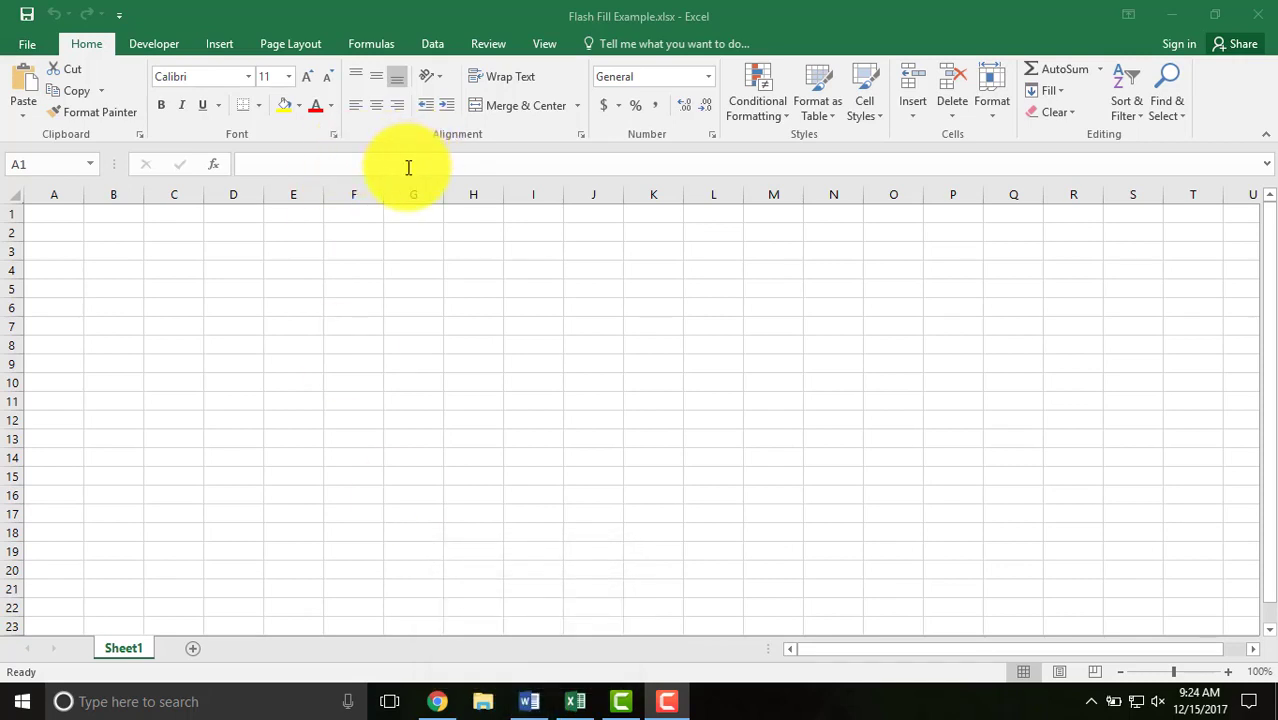
Paste the copied list of minute durations into column A, starting at cell A1.
left_click(51, 214)
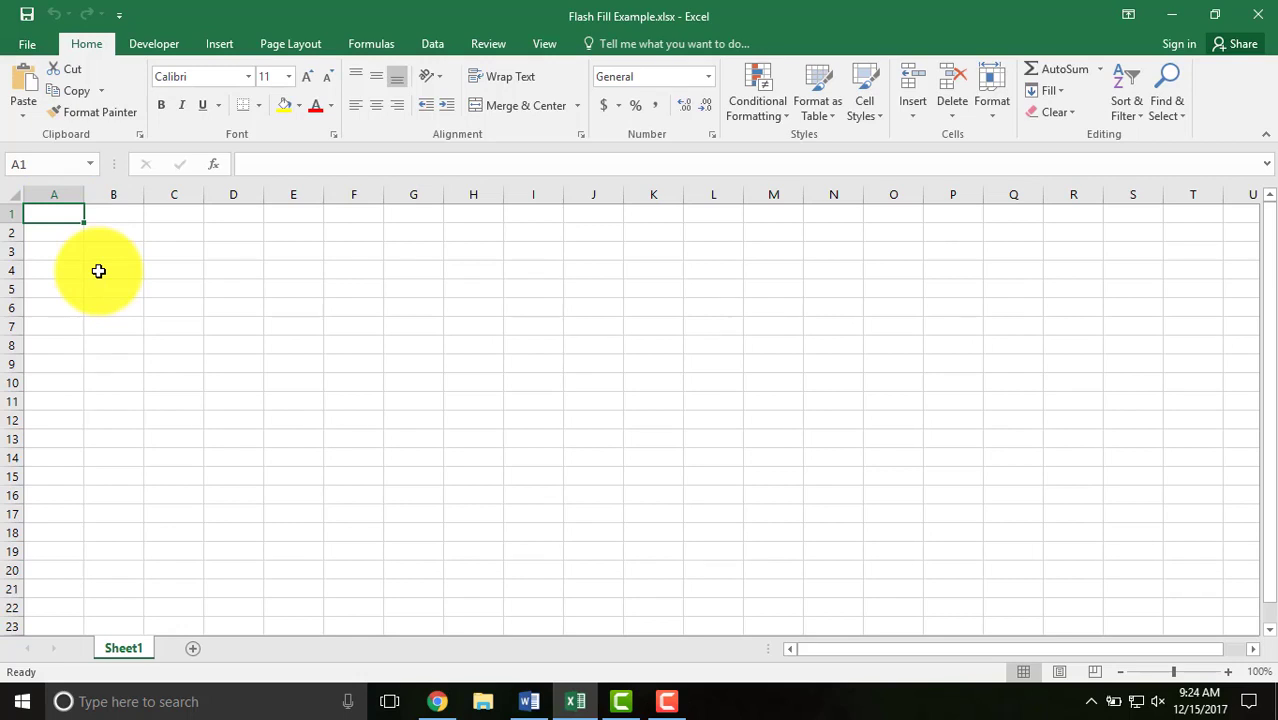
key("ctrl+v")
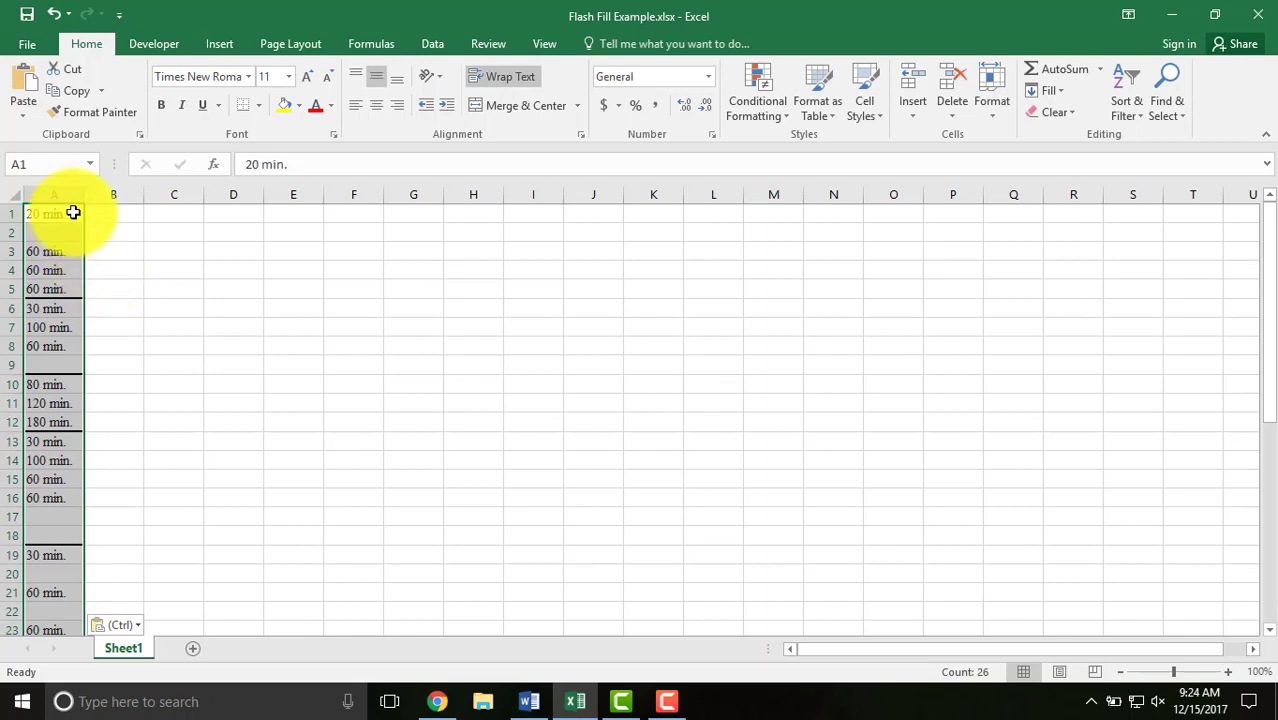
left_click(103, 214)
key("Left")
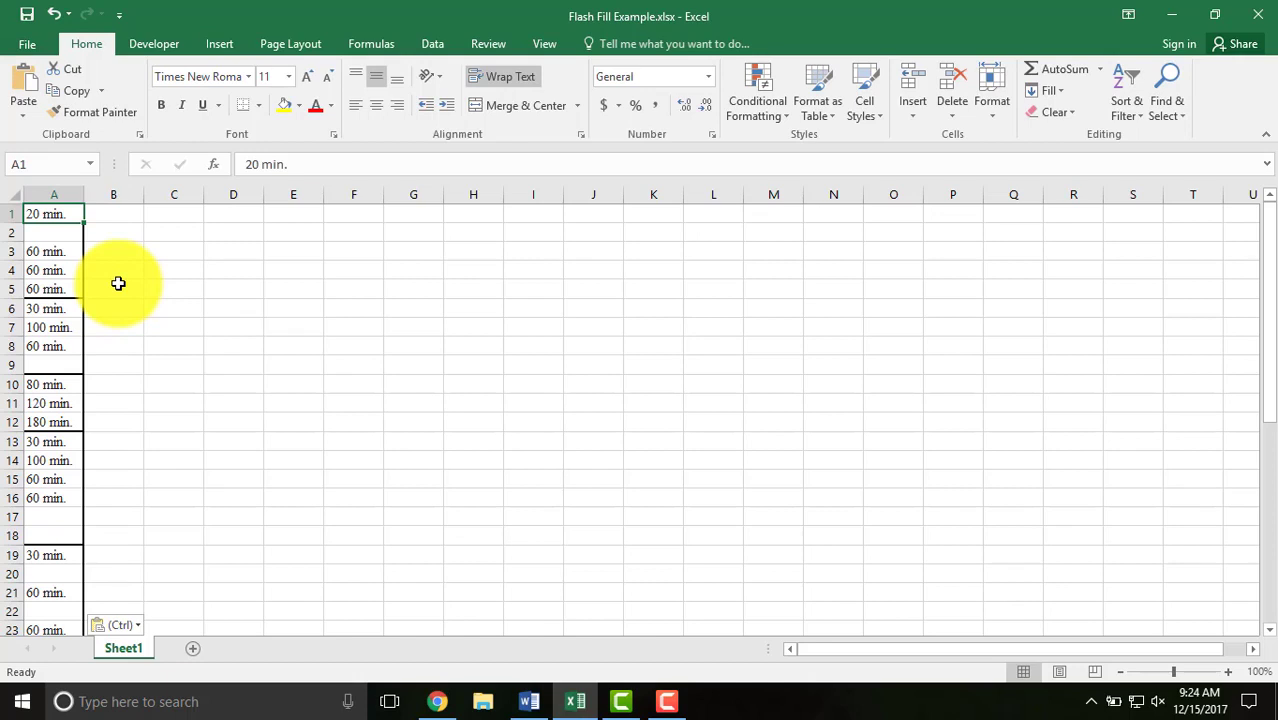
Look through the pasted durations in column A from row 1 down to row 31.
key("Down")
key("Down")
key("Down")
key("Down")
key("Down")
key("Down")
key("Down")
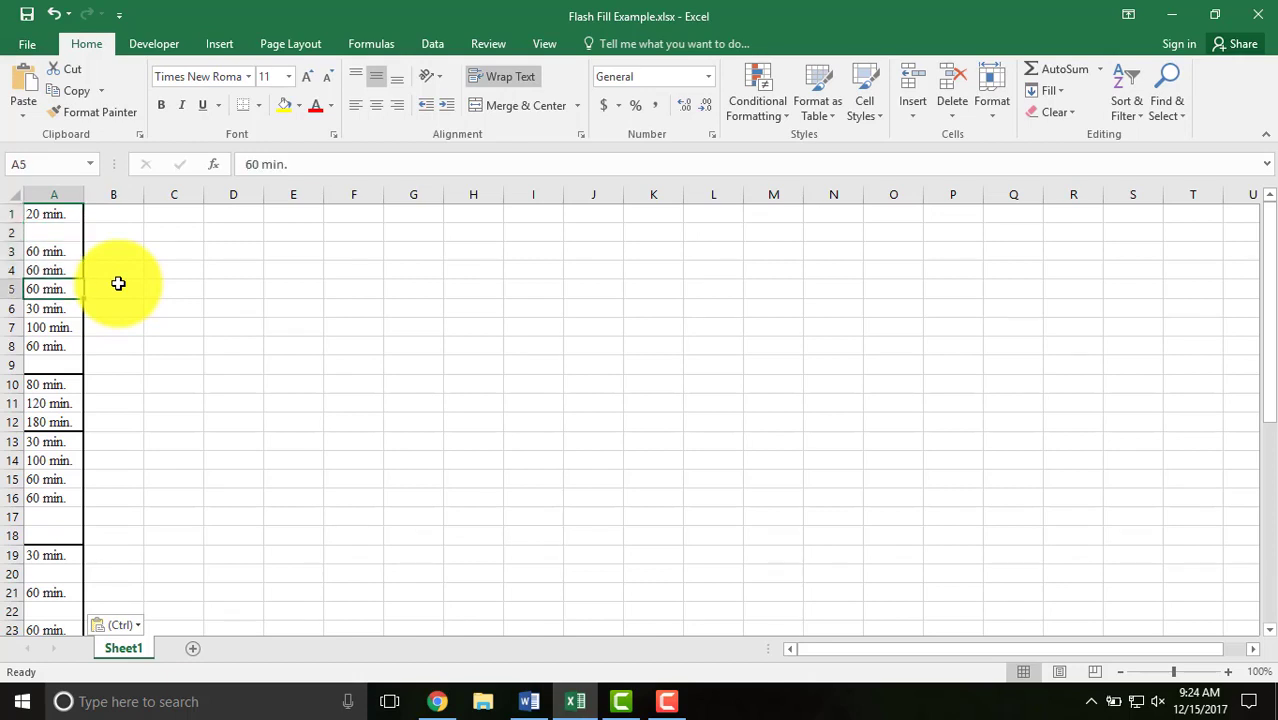
key("Down")
key("Down")
key("Down")
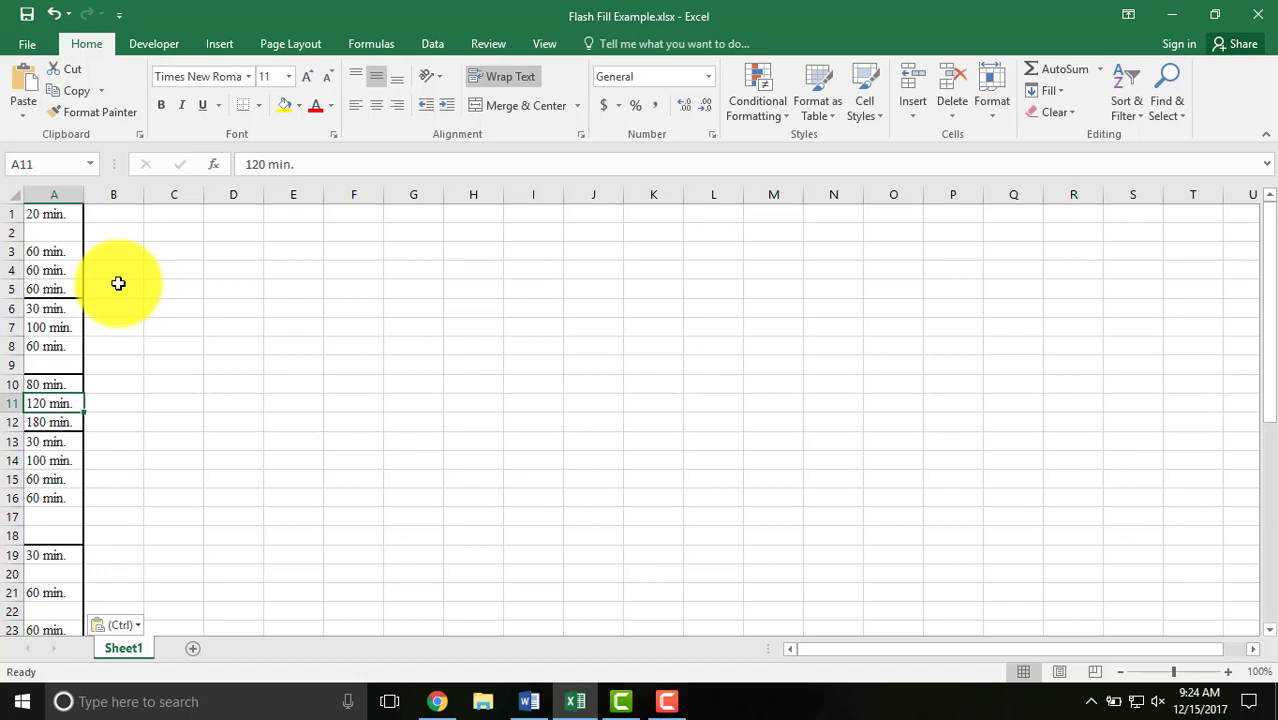
key("Down")
key("Down")
key("Down")
key("Down")
key("Down")
key("Down")
key("Down")
key("Down")
key("Down")
key("Down")
key("Down")
key("Down")
key("Down")
key("Down")
key("Down")
key("Down")
key("Down")
key("Down")
key("Down")
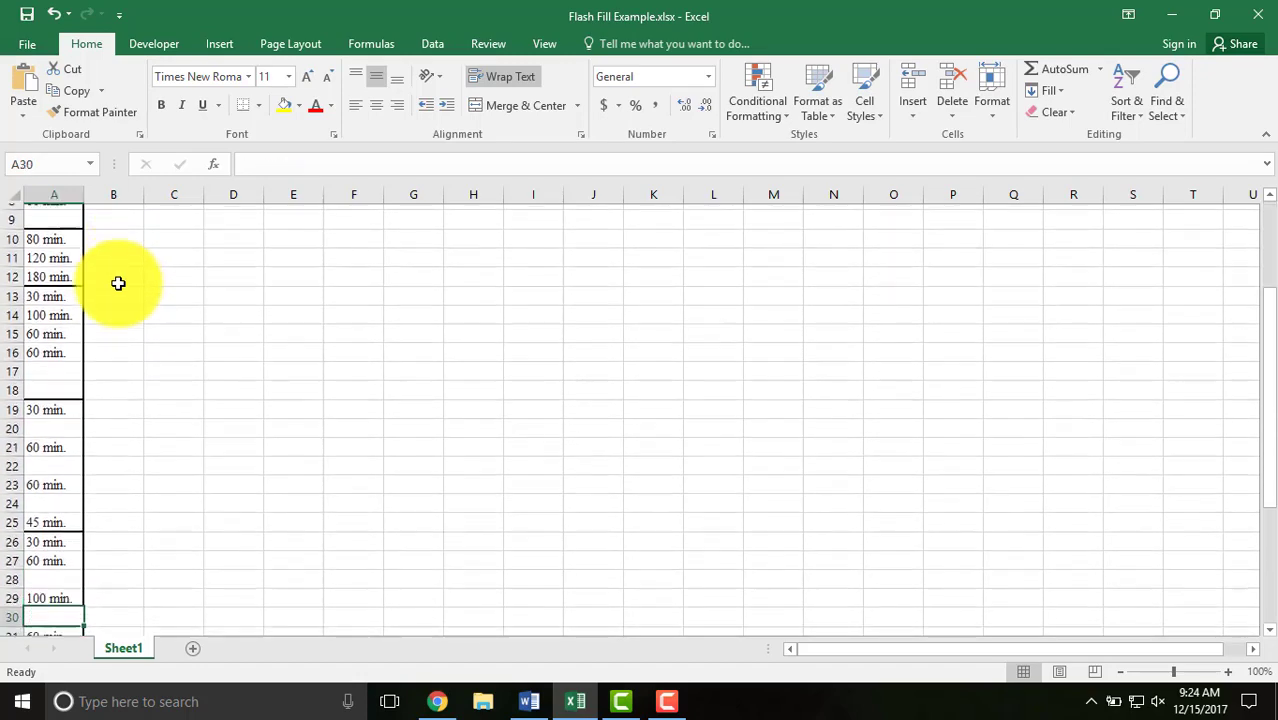
key("Down")
Try entering the number 60 manually in B31 and B33, and undo both entries.
key("Right")
type("60")
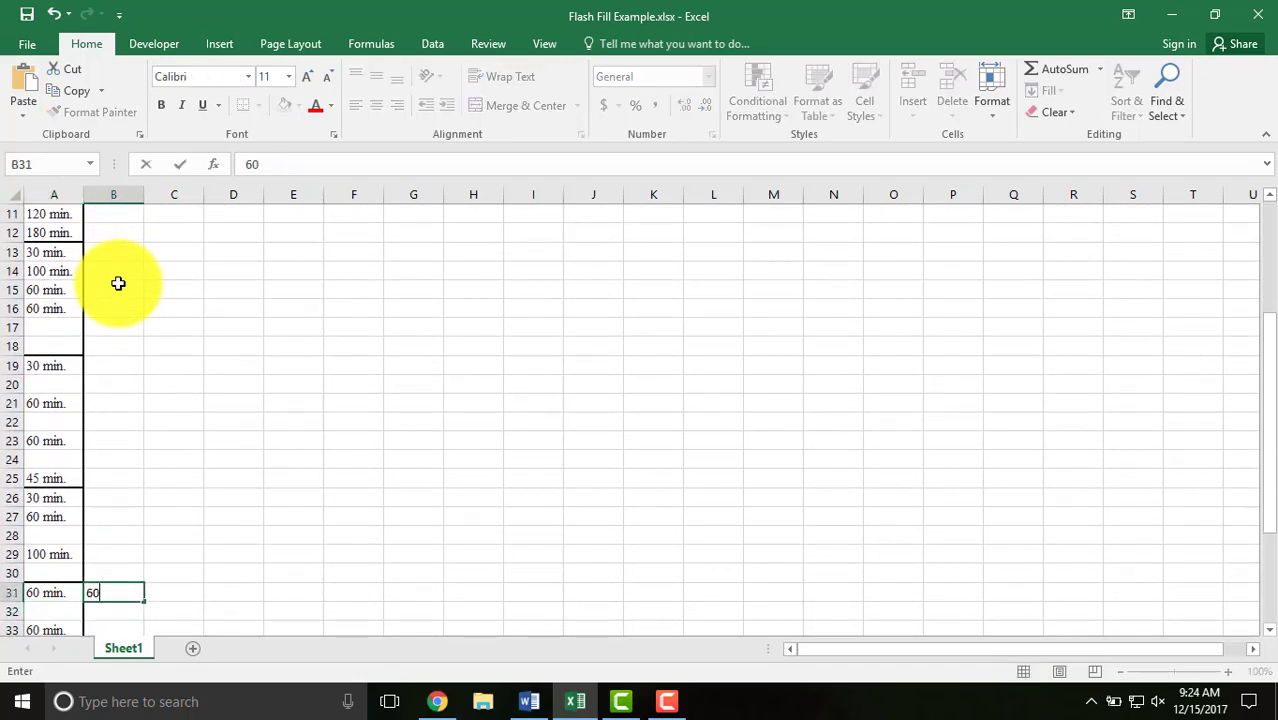
key("Return")
key("Down")
type("60")
key("Return")
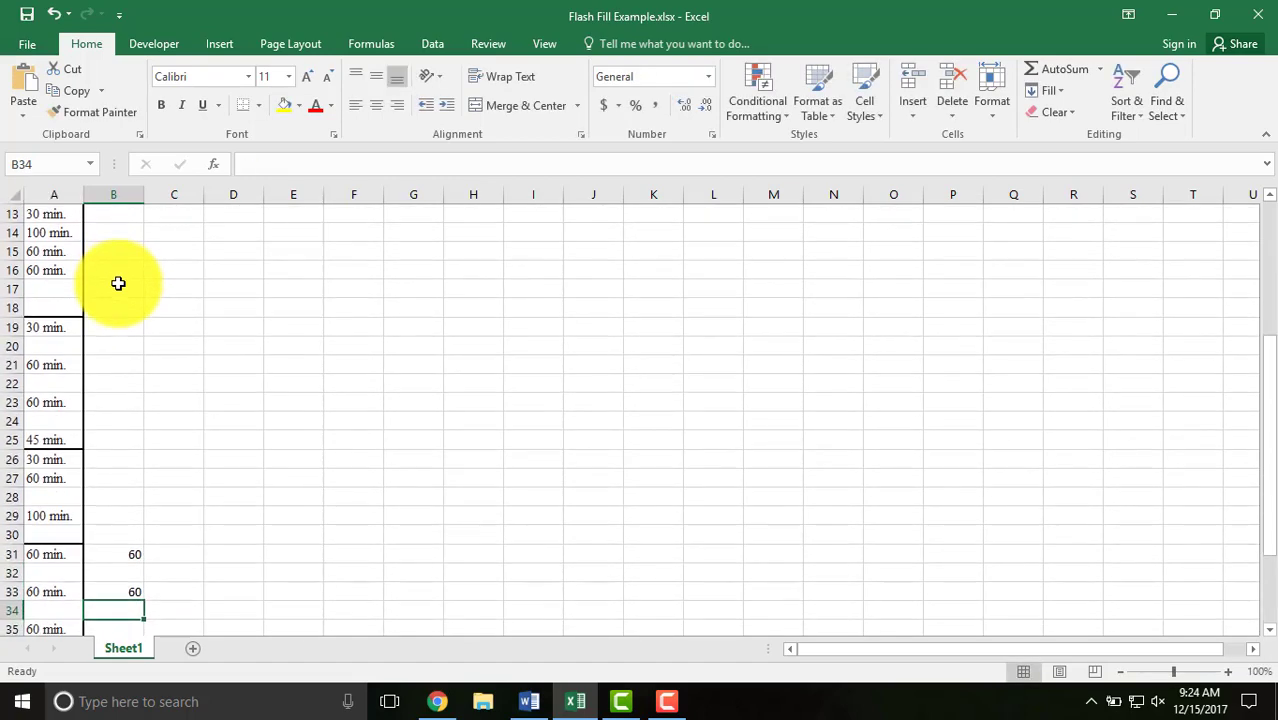
key("ctrl+z")
key("ctrl+z")
key("ctrl+Home")
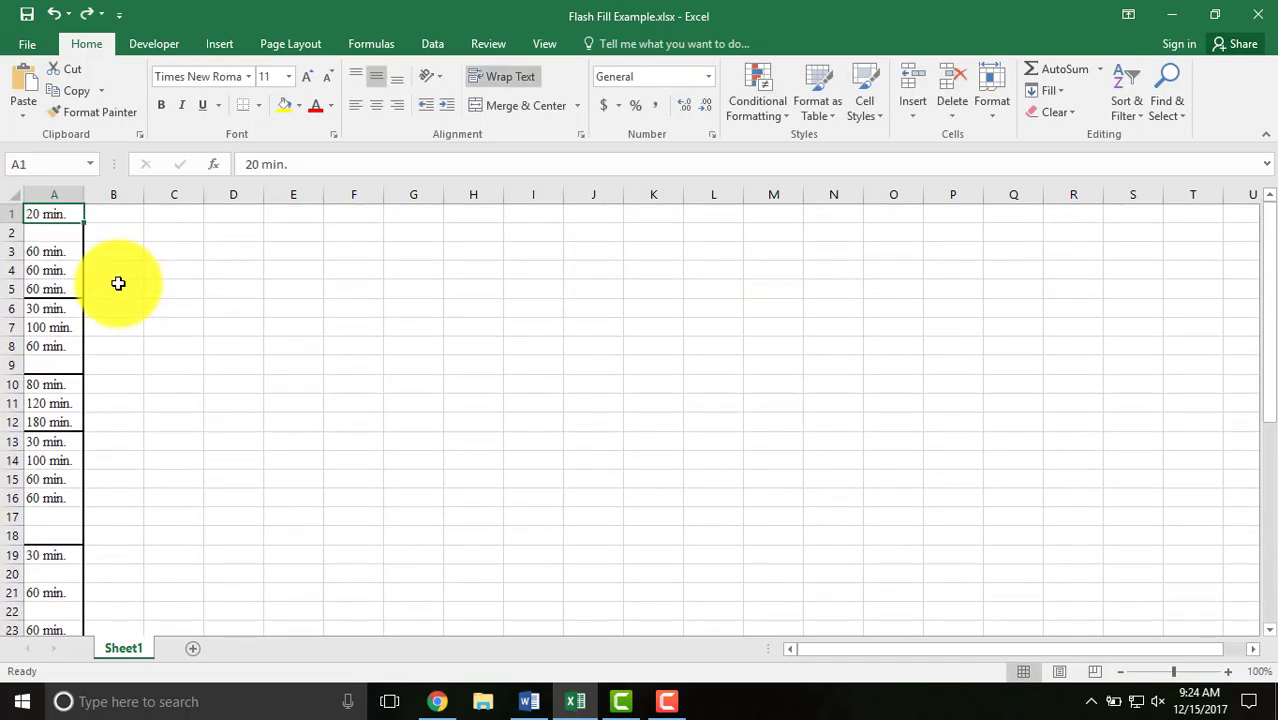
Enter 20 in cell B1 as the first example of the number extracted from column A.
key("Right")
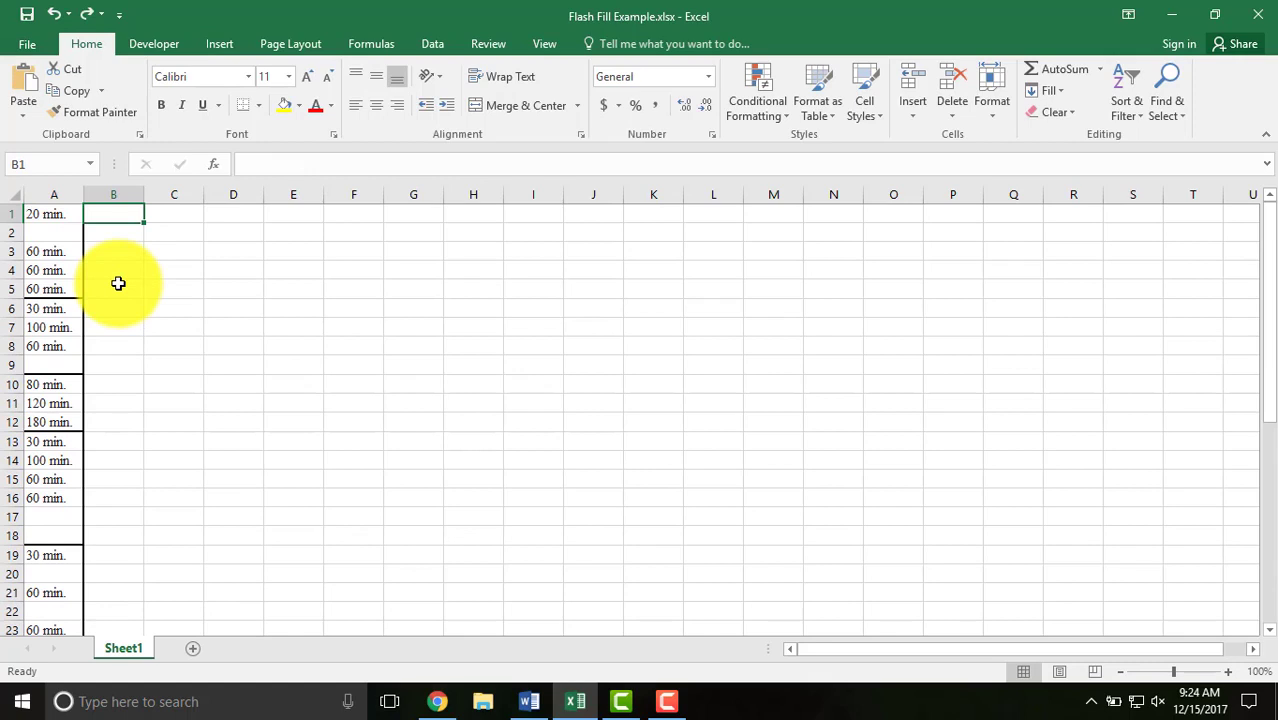
key("Down")
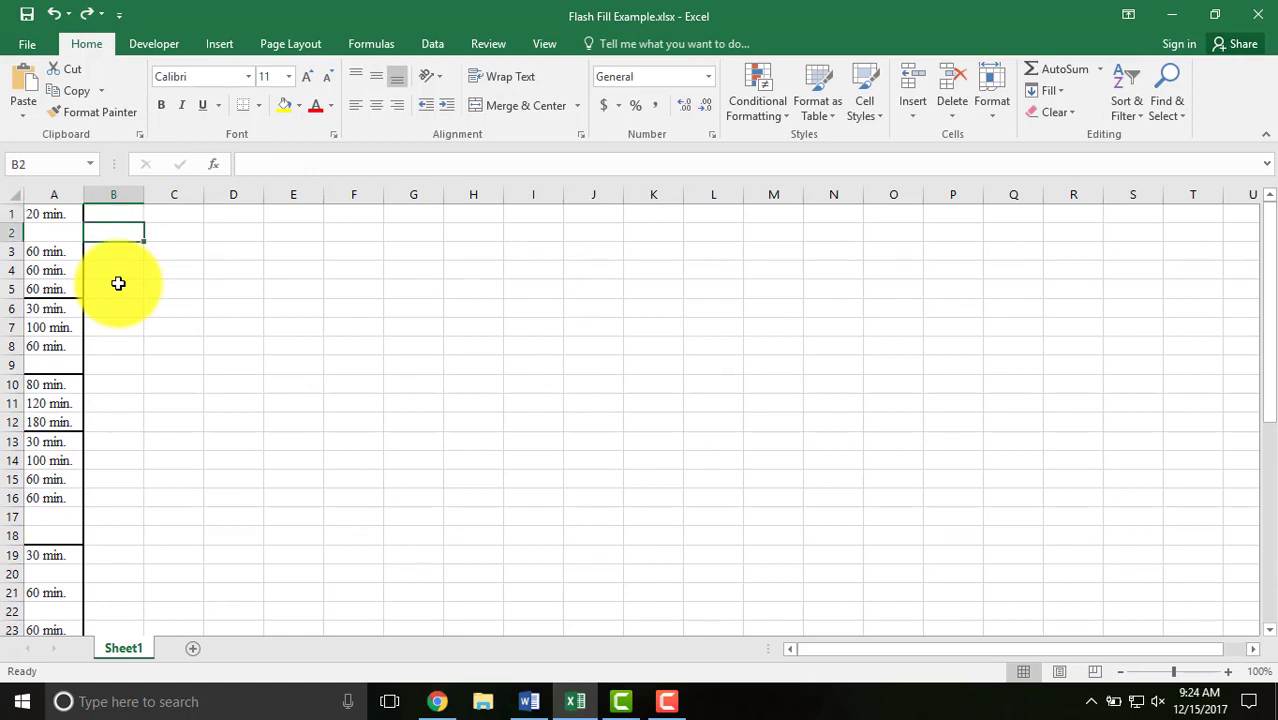
left_click(107, 216)
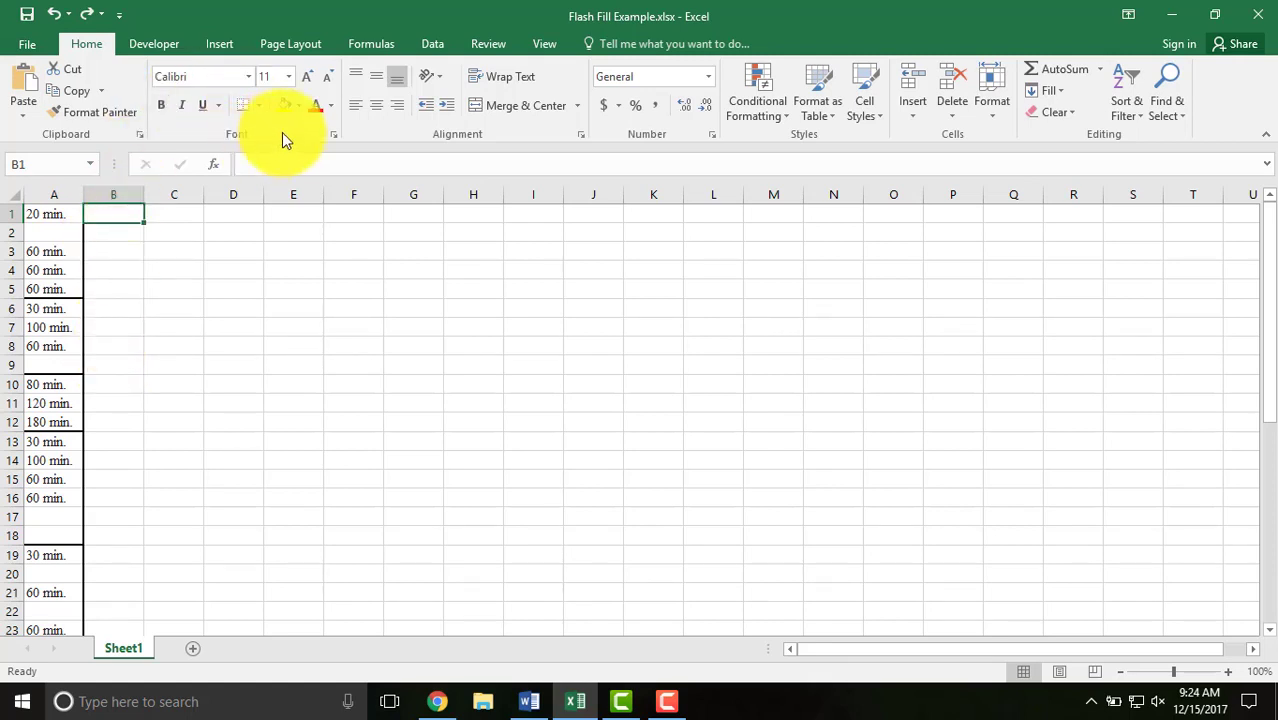
left_click(437, 45)
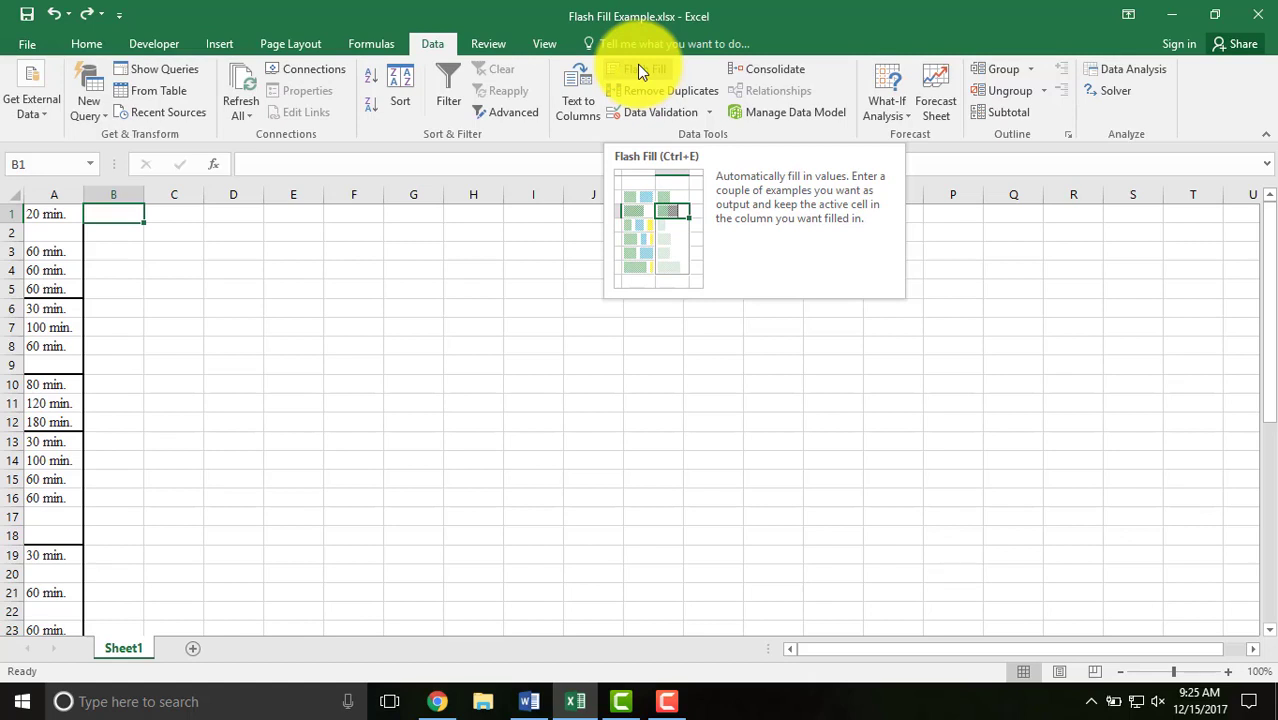
key("Left")
key("Right")
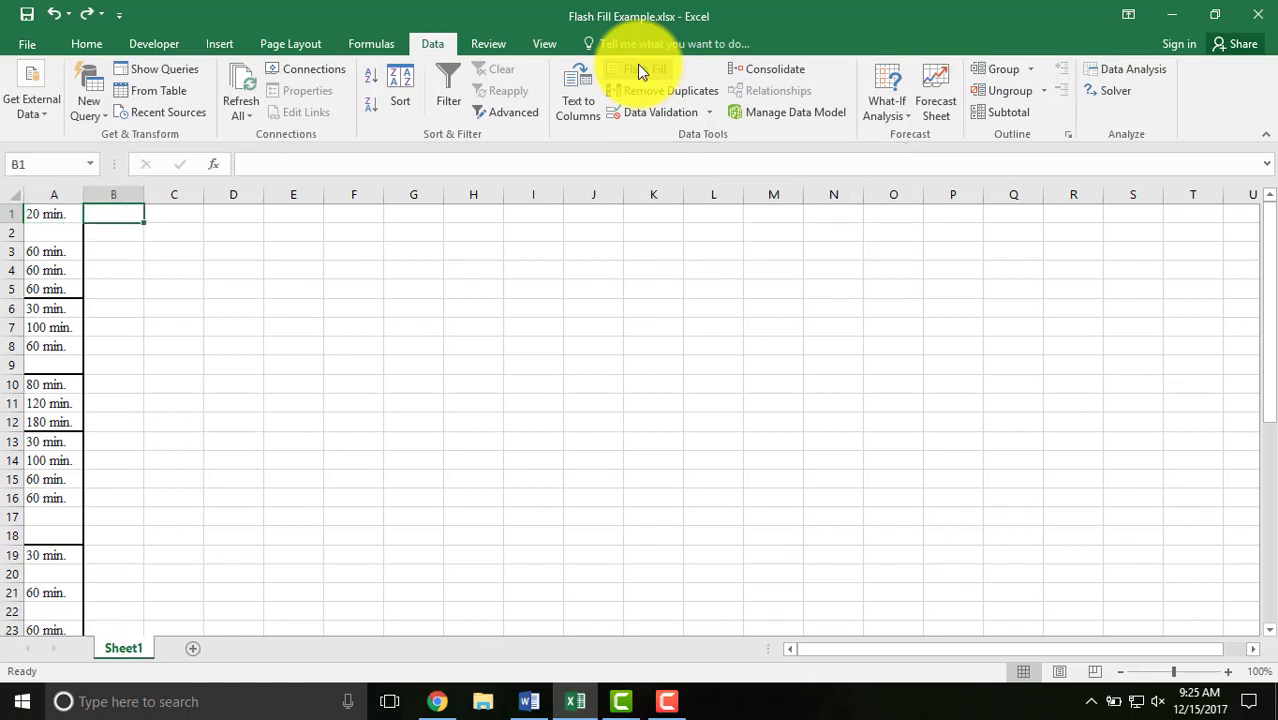
type("20")
key("Return")
key("Up")
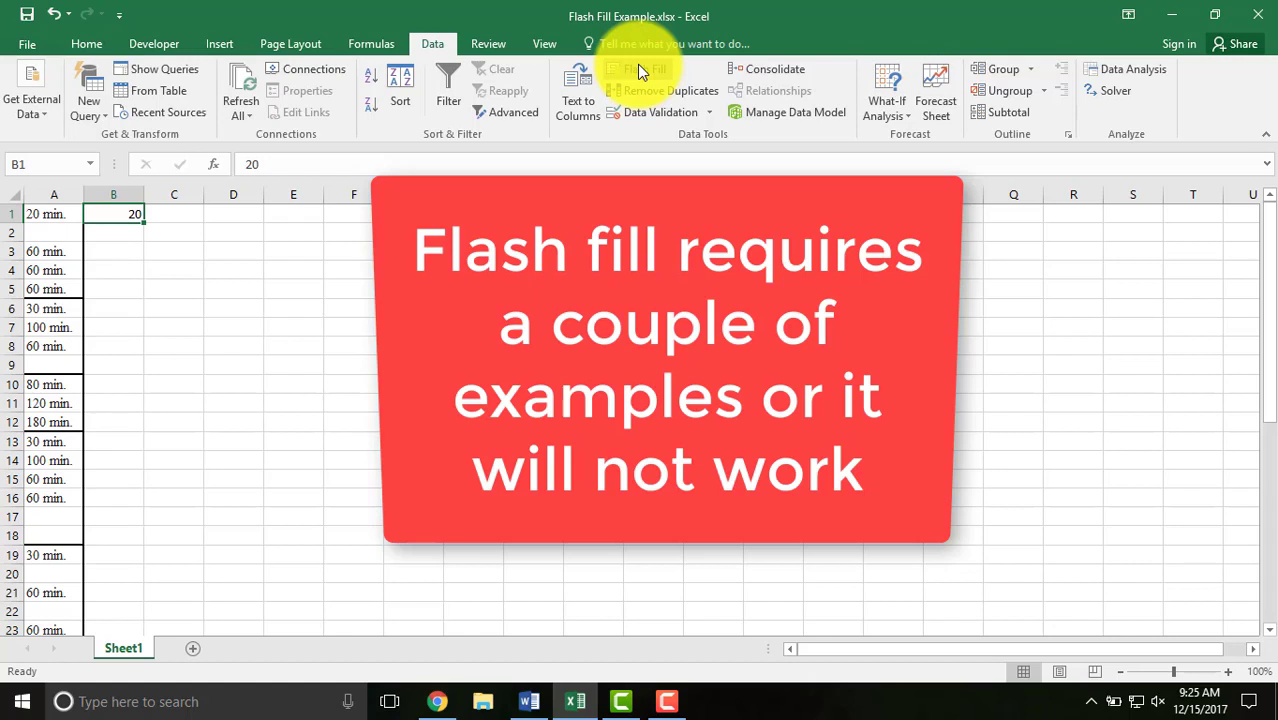
Enter further example numbers in column B: 60 in B3, B4 and B5, and 30 in B6.
key("Down")
key("Down")
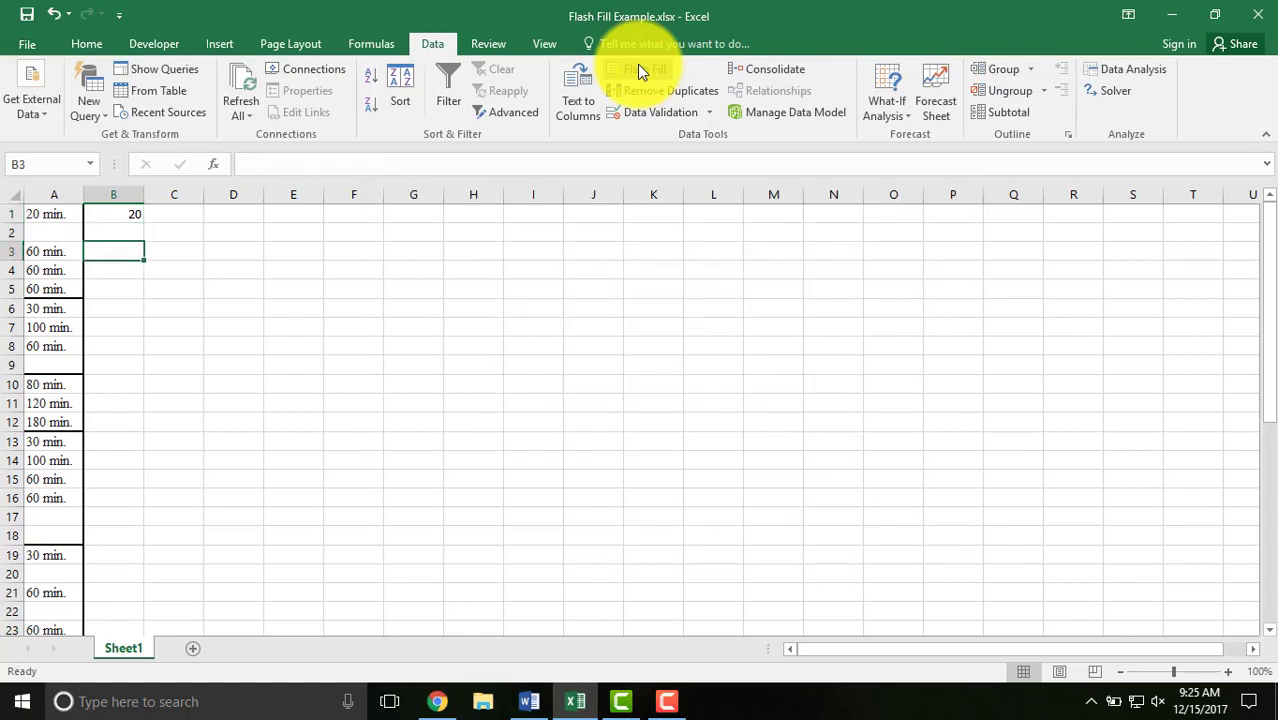
type("60")
key("Return")
type("60")
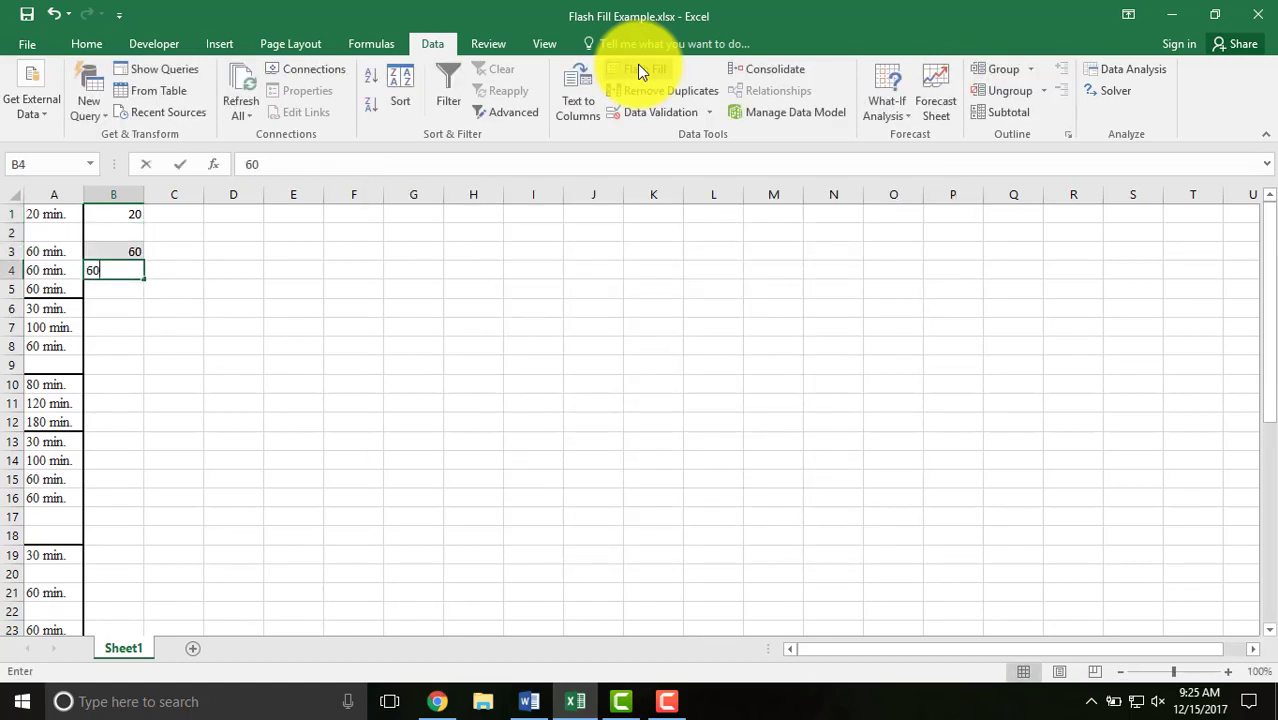
key("Return")
key("Escape")
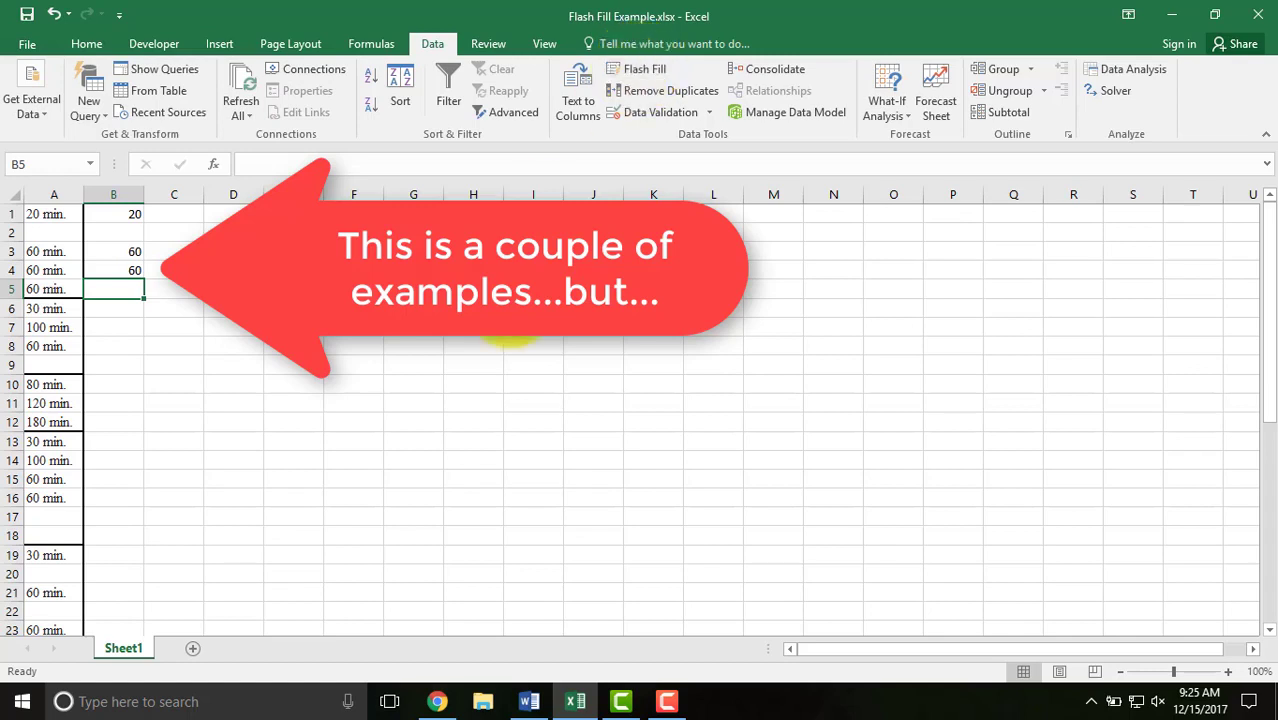
type("60")
key("Return")
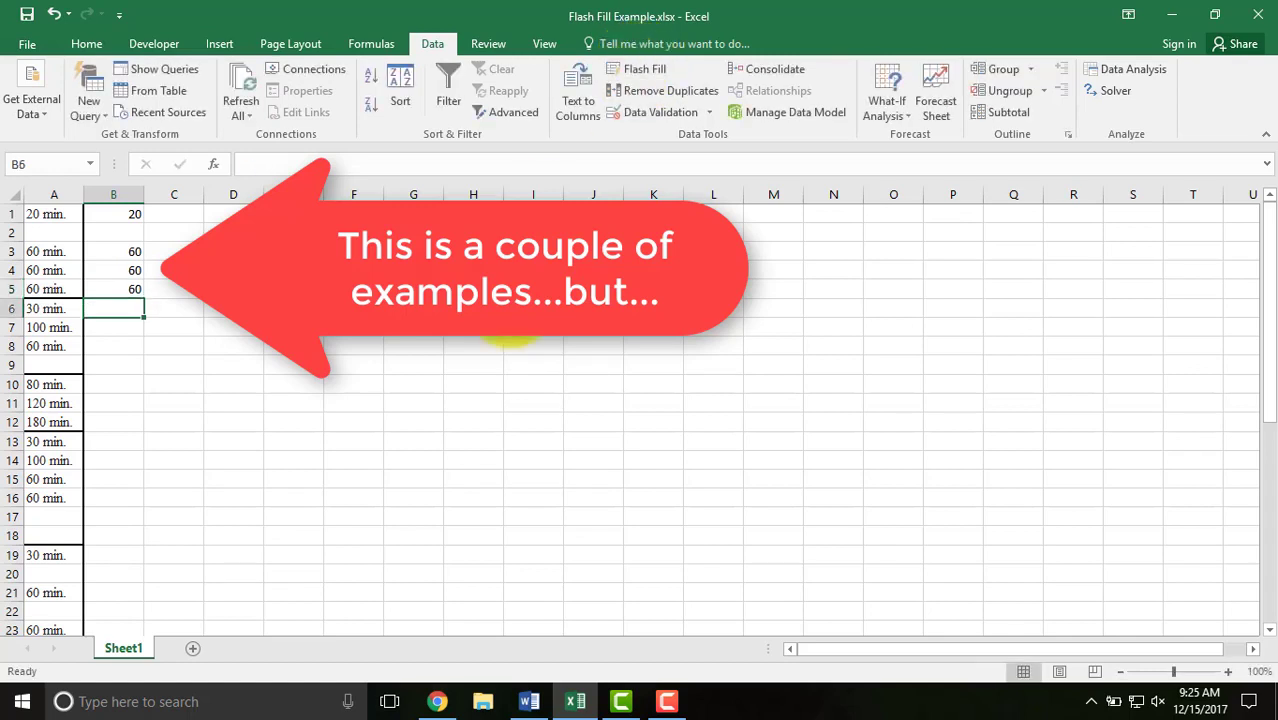
type("30")
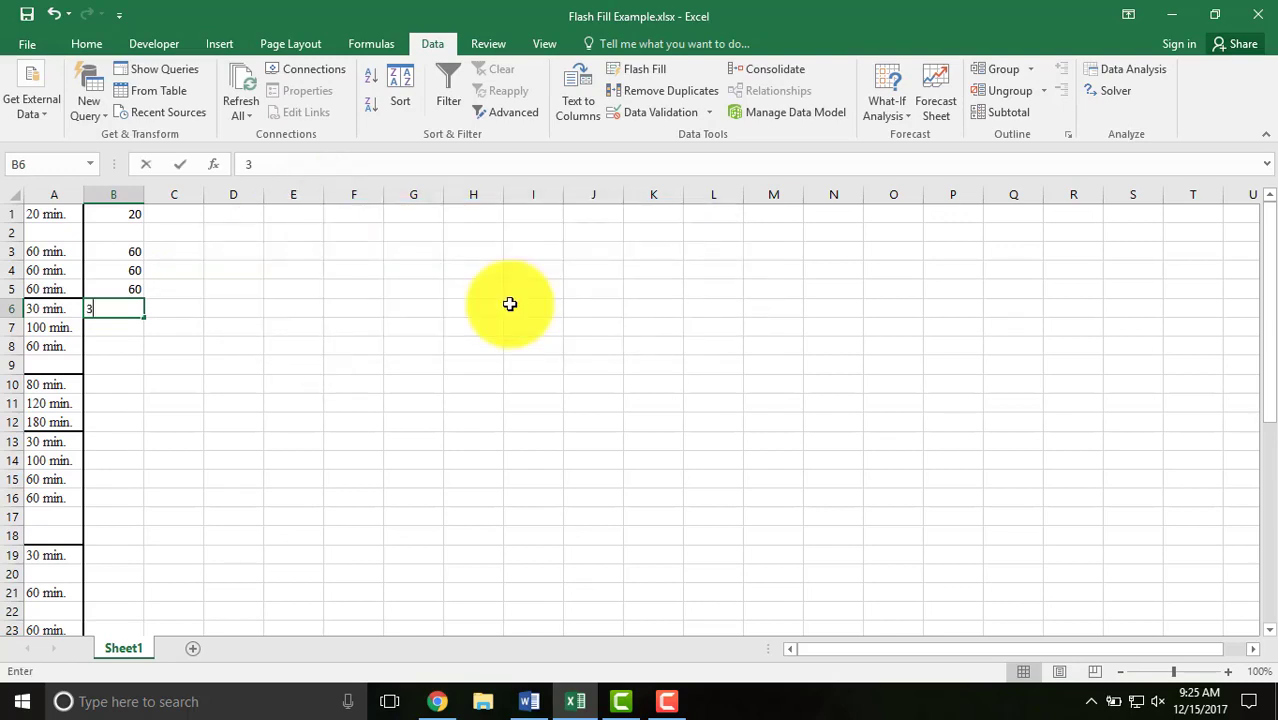
key("Return")
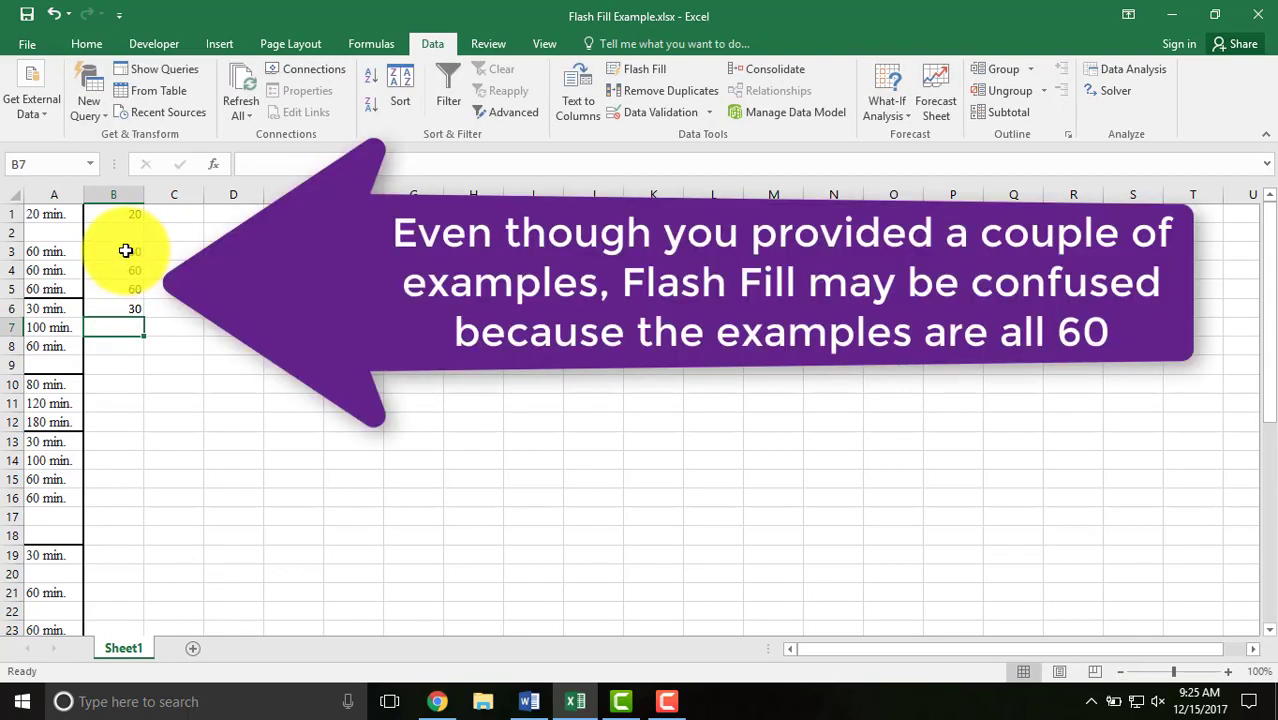
Apply Flash Fill to the range B3:B38 to extract the remaining minute values from column A.
left_click_drag(125, 250, 128, 289)
left_click_drag(57, 251, 60, 284)
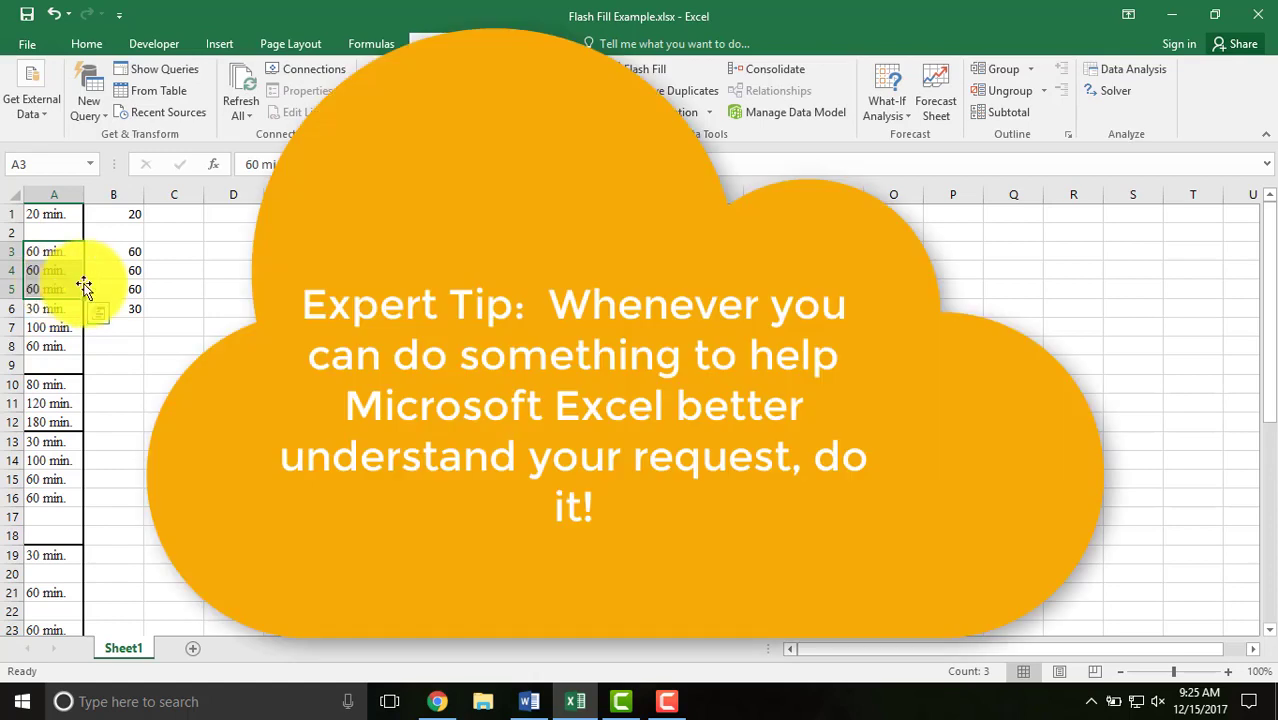
left_click_drag(121, 304, 106, 588)
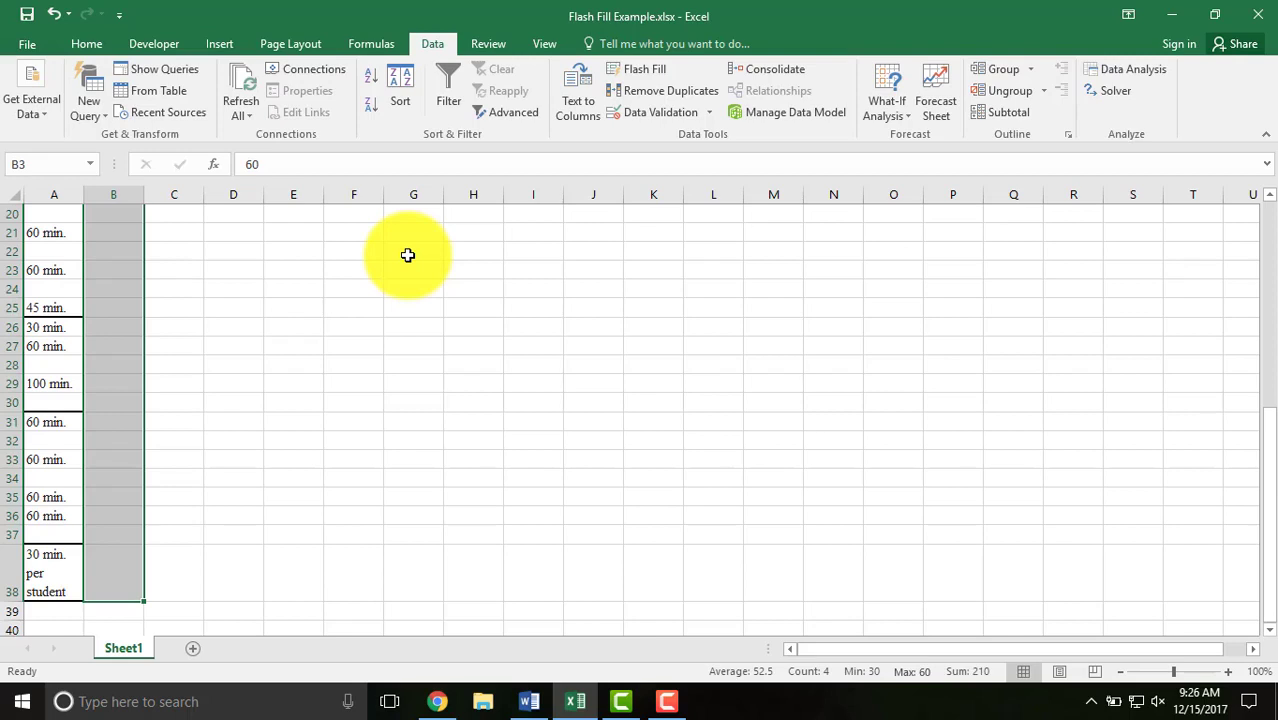
left_click(635, 75)
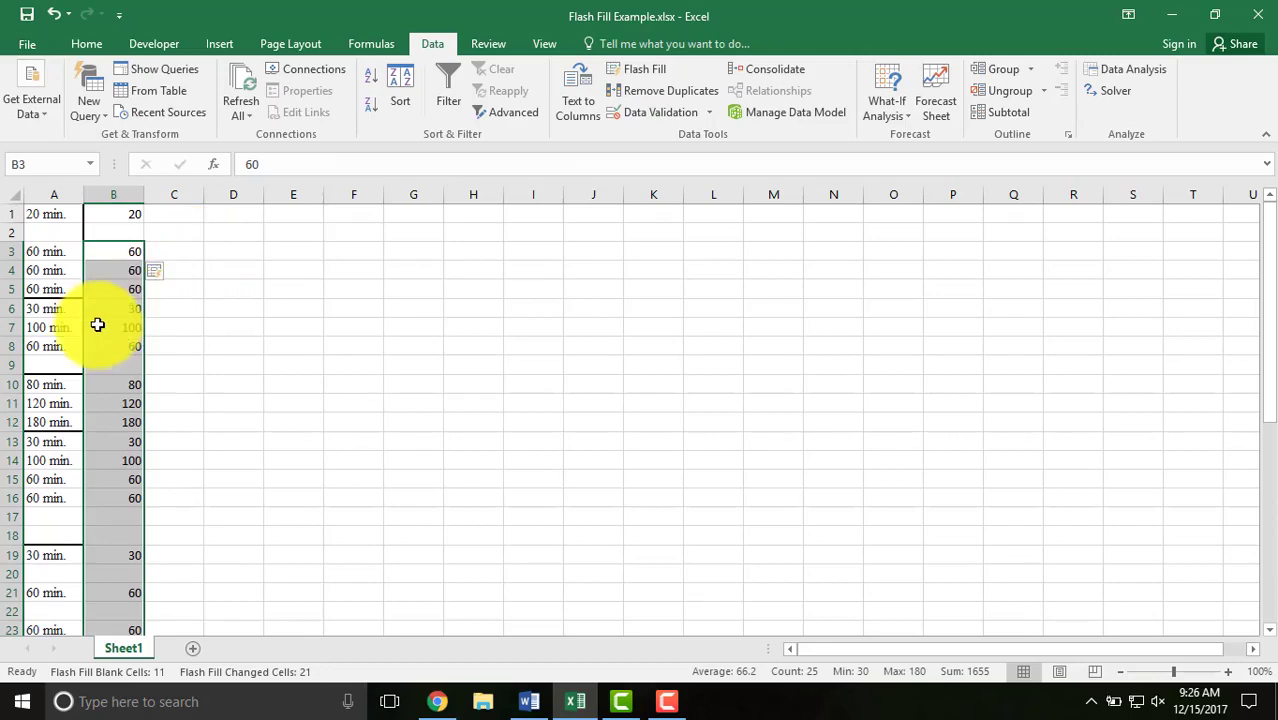
Compare the filled numbers in column B with the durations in column A at 200% zoom, down to row 38.
left_click(1228, 672)
left_click(1228, 672)
left_click(1228, 672)
left_click(1228, 672)
left_click(1228, 672)
left_click(1228, 672)
left_click(1228, 672)
left_click(1228, 672)
left_click(1228, 672)
left_click(1228, 672)
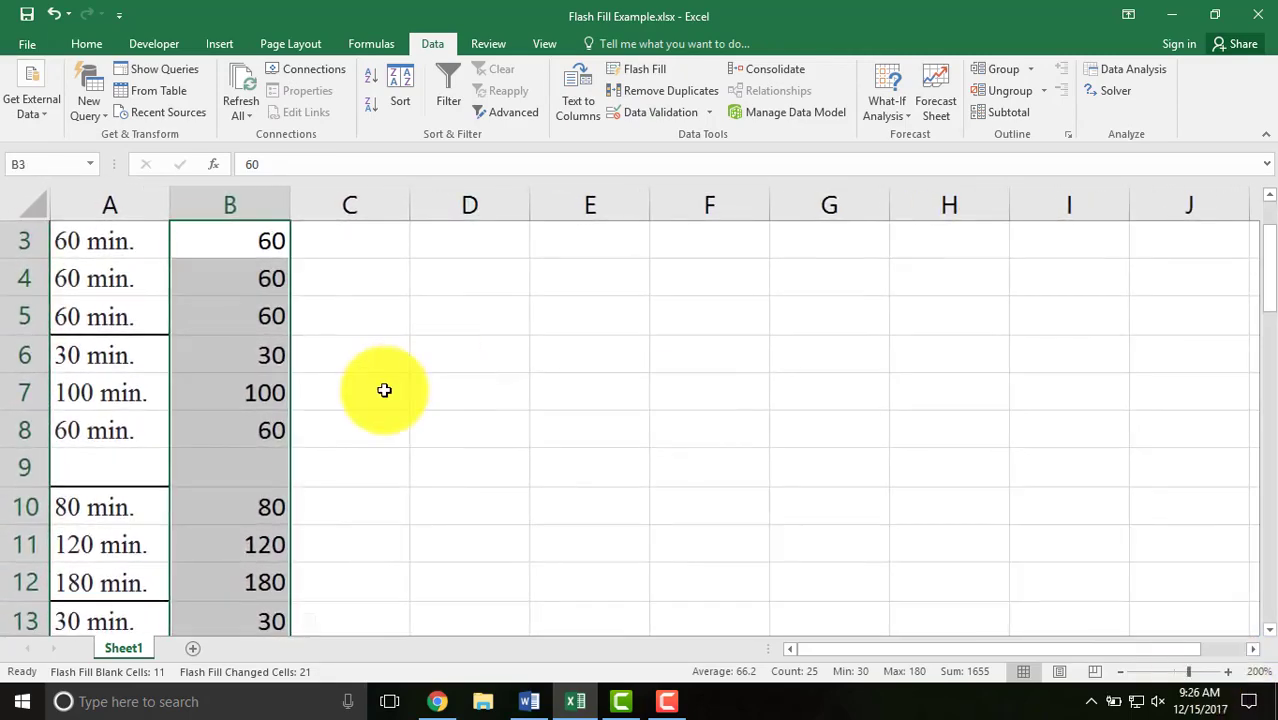
left_click(384, 390)
scroll(384, 390, "up", 1)
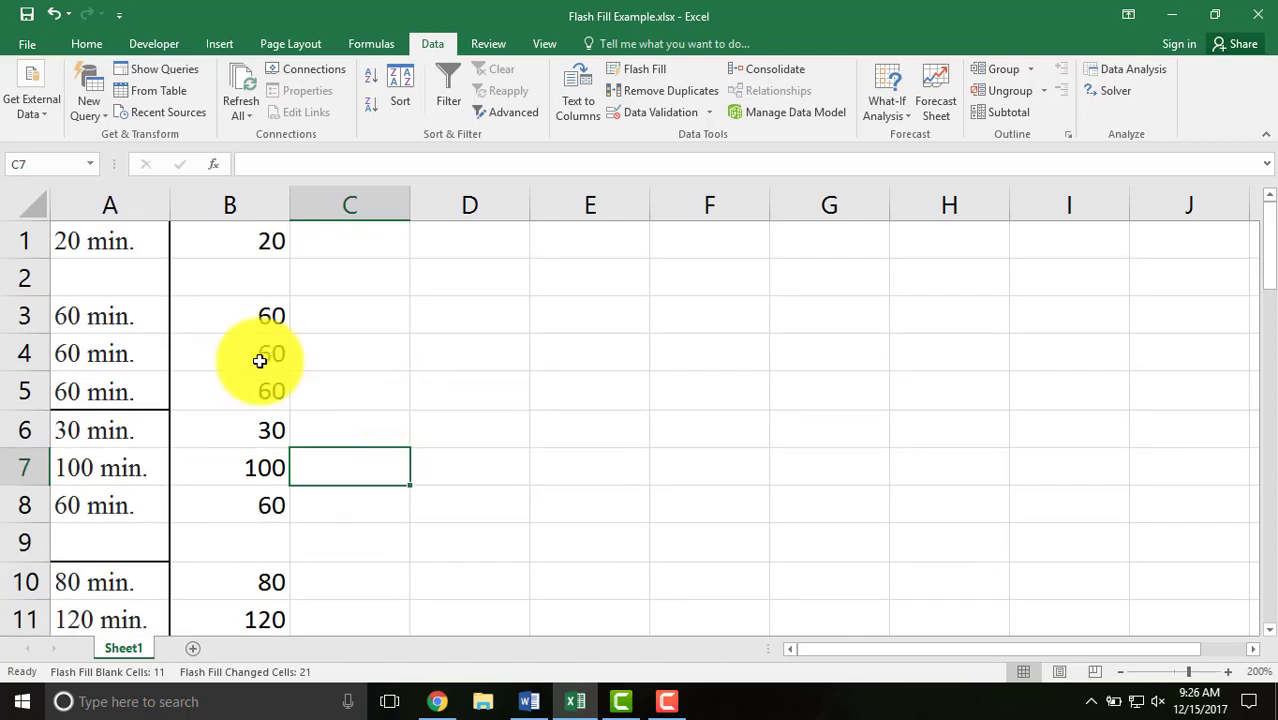
left_click_drag(237, 314, 243, 409)
left_click(243, 430)
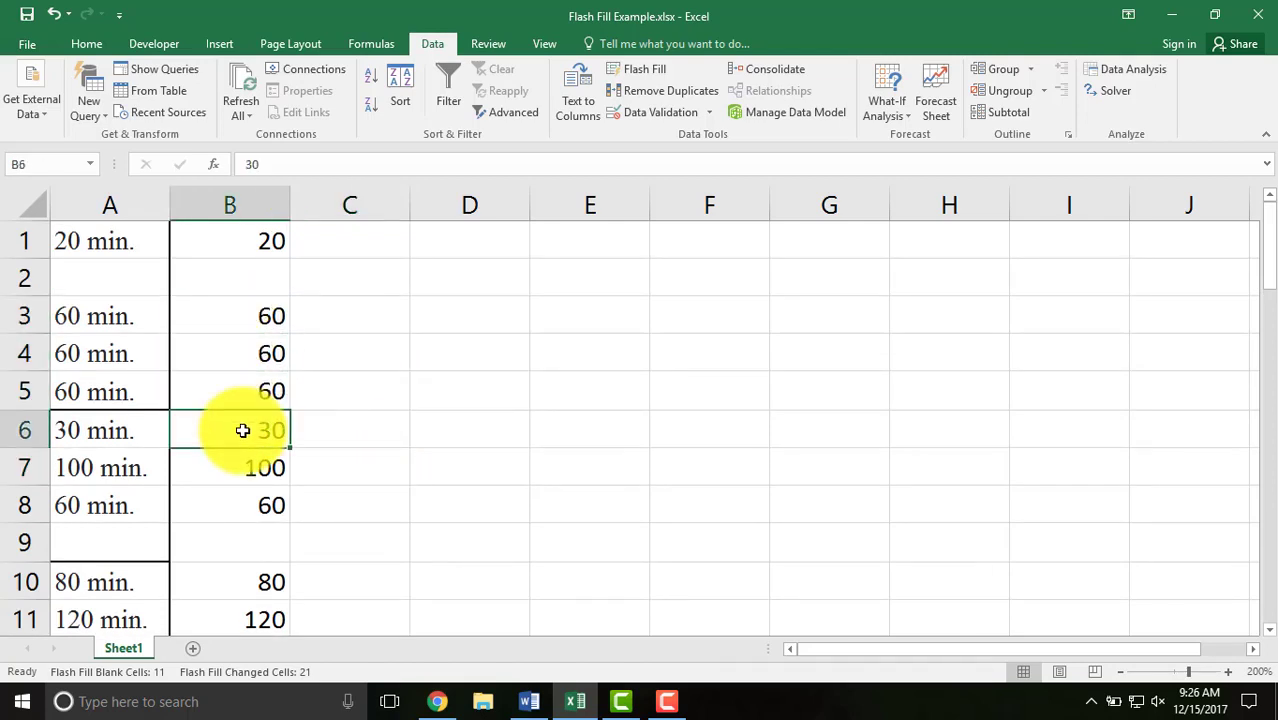
key("Down")
key("Down")
key("Down")
key("Down")
key("Up")
key("Down")
key("Down")
key("Down")
key("Down")
key("Down")
key("Down")
key("Down")
key("Down")
key("Down")
key("Down")
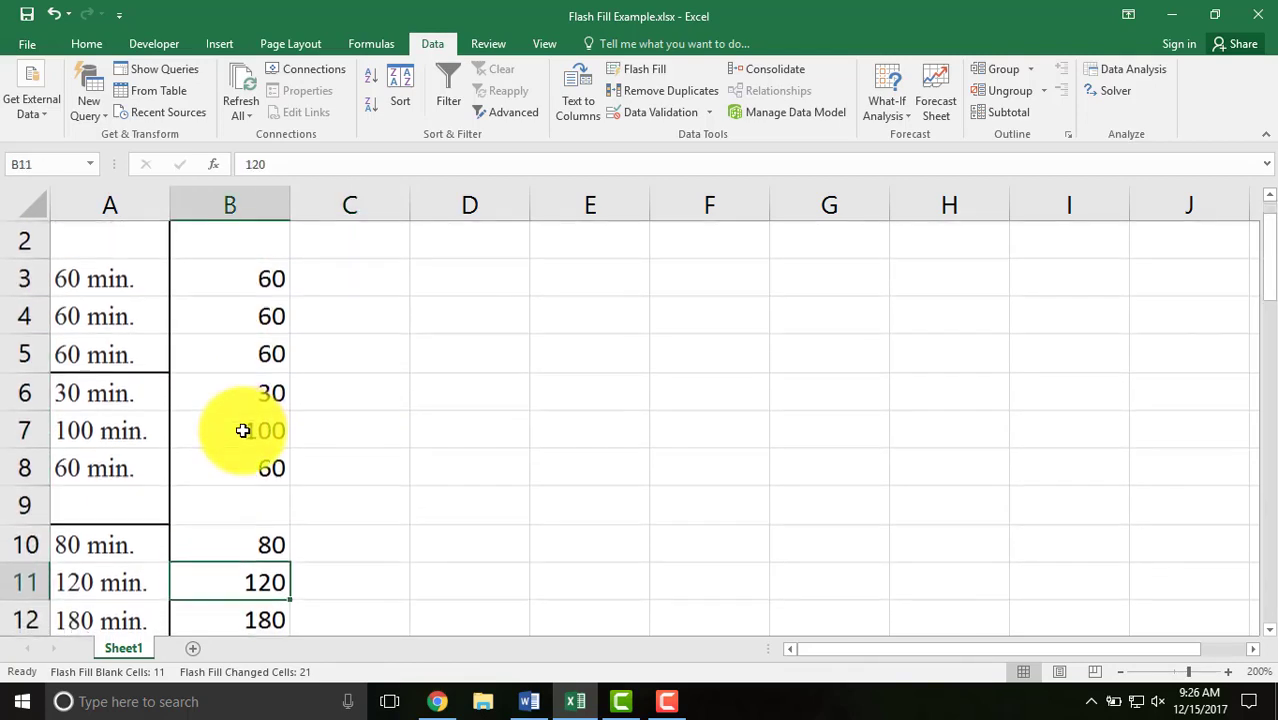
key("Down")
key("Down")
key("Down")
key("Down")
key("Down")
key("Down")
key("Down")
key("Down")
key("Down")
key("Down")
key("Down")
key("Down")
key("Down")
key("Down")
key("Down")
key("Down")
key("Down")
key("Down")
key("Down")
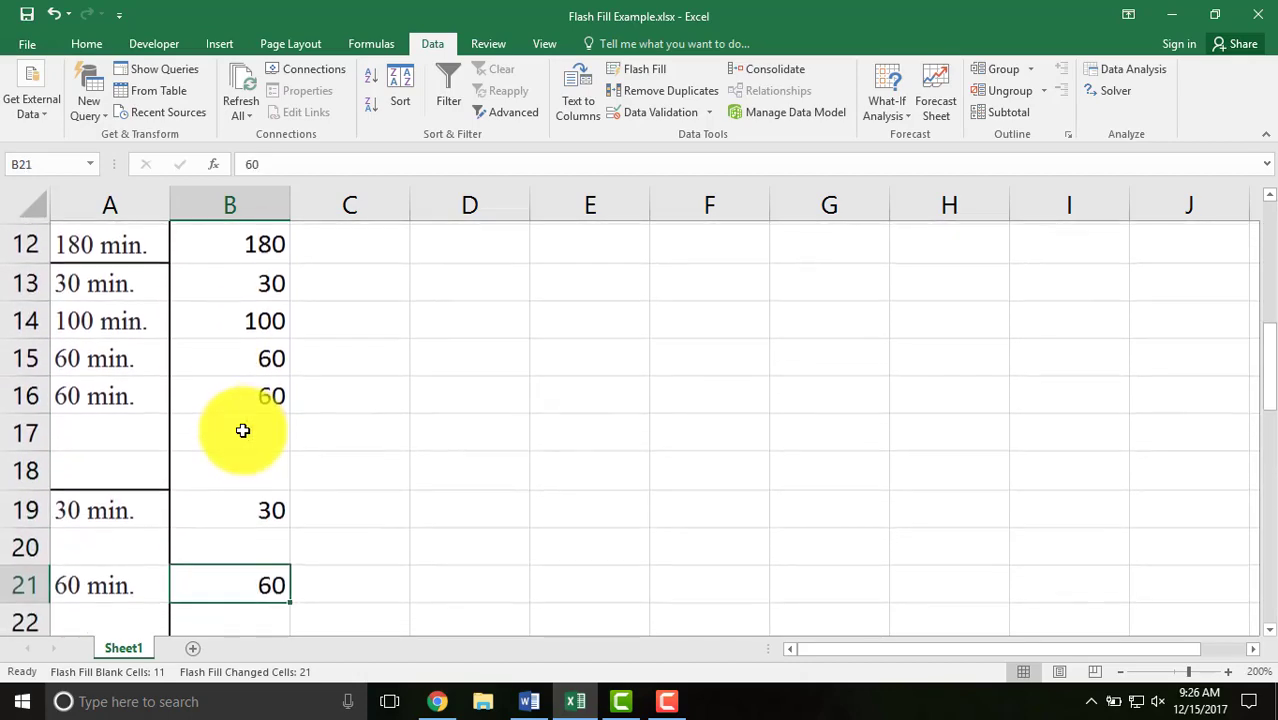
key("Down")
key("Down")
key("Down")
key("Down")
key("Down")
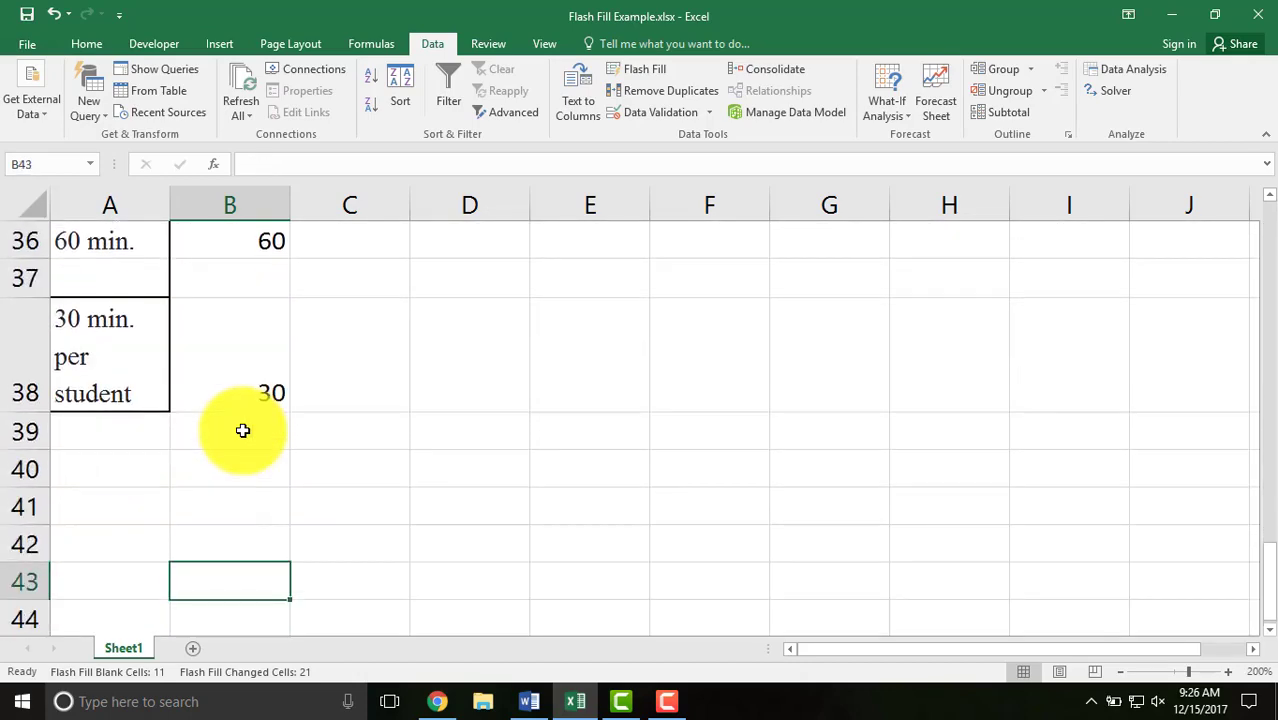
key("Up")
key("Up")
key("Up")
Select the column B values from B38 up to B1 and check their sum.
left_click(243, 400)
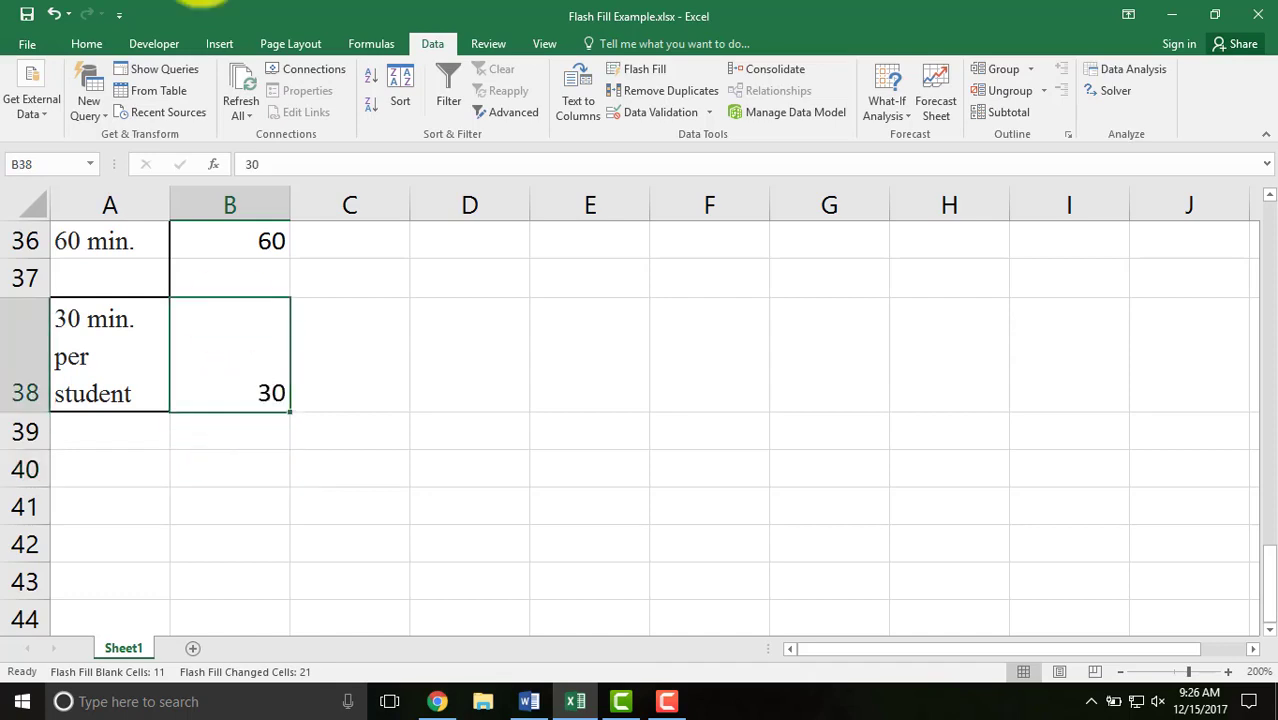
mouse_move(243, 400)
left_mouse_down()
mouse_move(202, 34)
mouse_move(245, 202)
left_mouse_up()
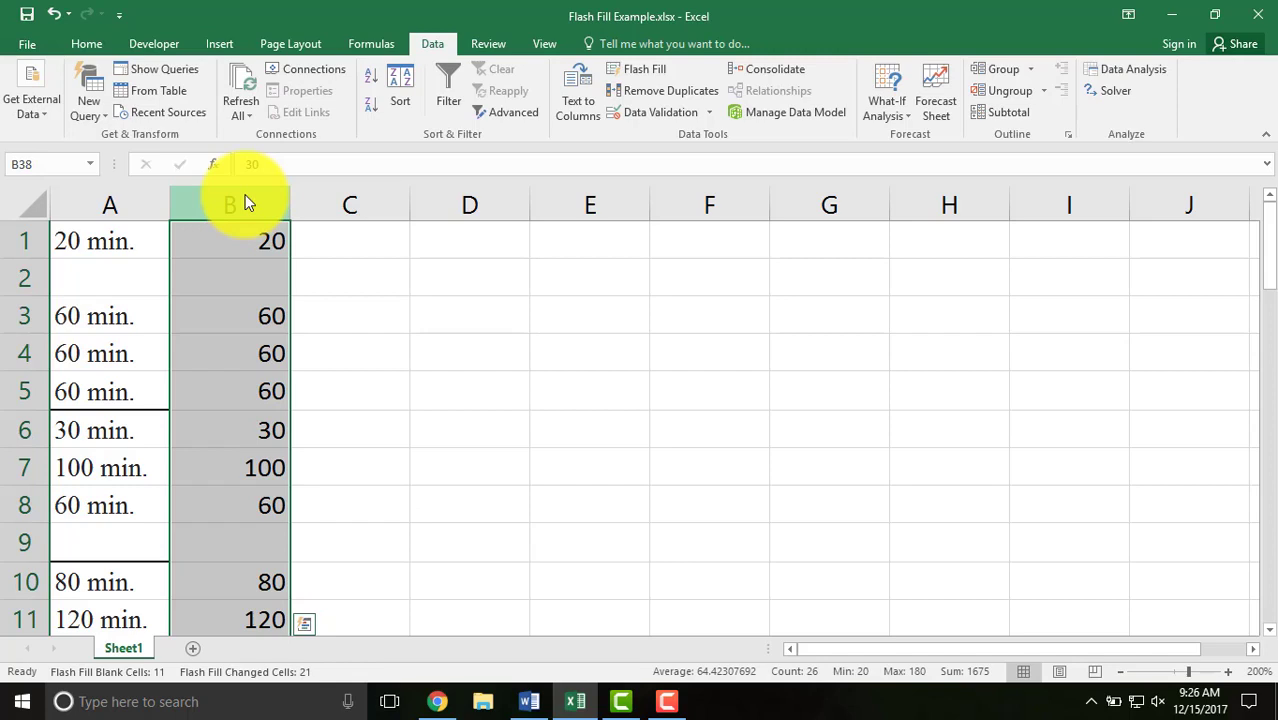
left_click_drag(245, 202, 247, 200)
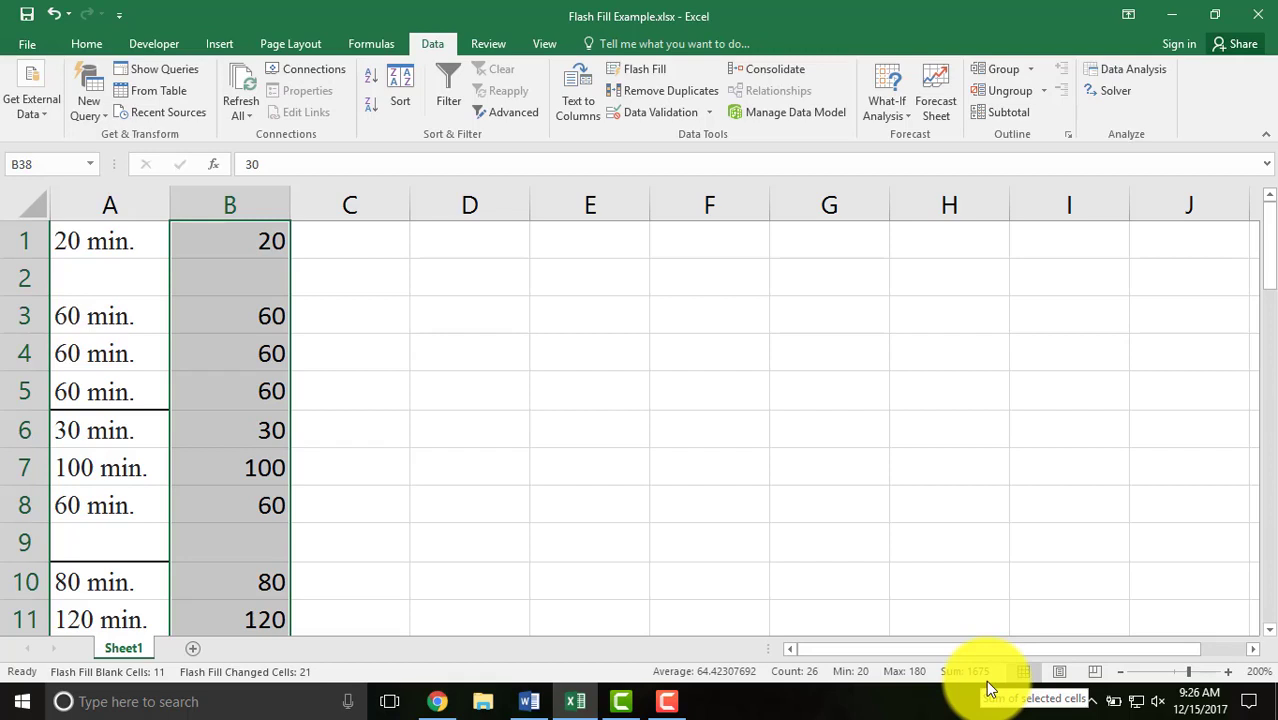
Enter the example numbers 30 in C6 and 100 in C7.
left_click(343, 430)
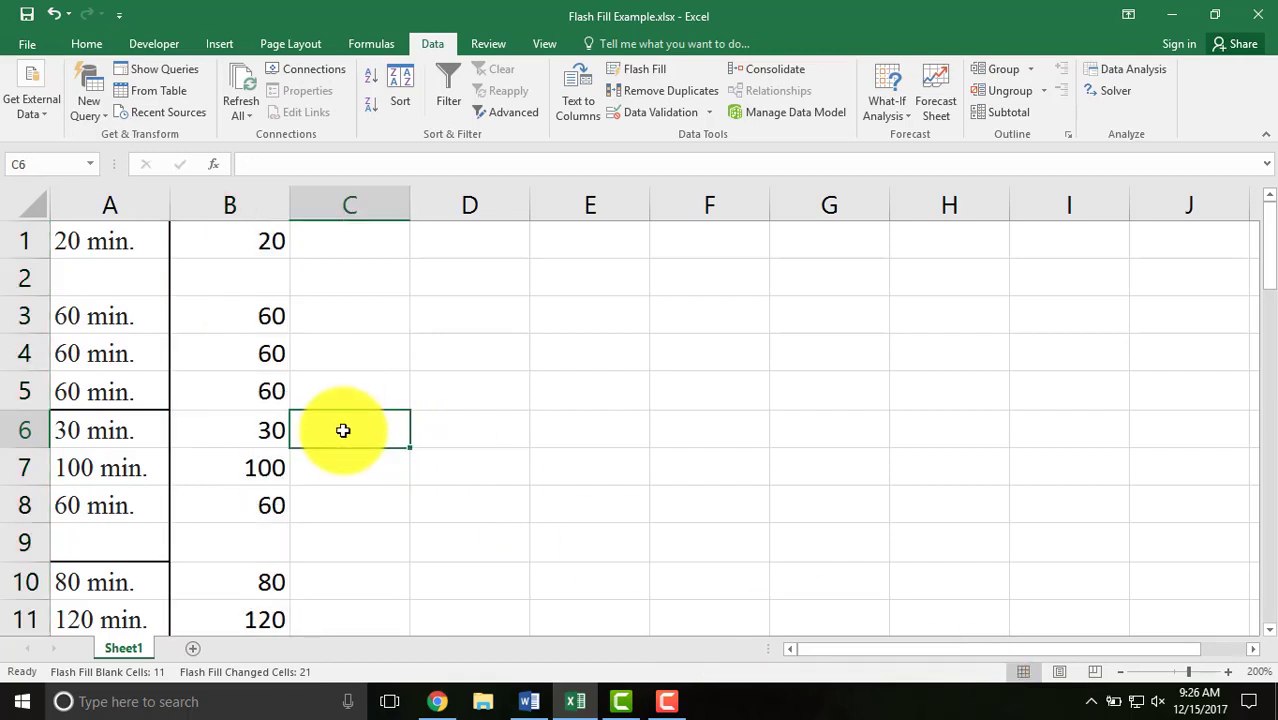
type("30")
key("Return")
type("100")
key("Return")
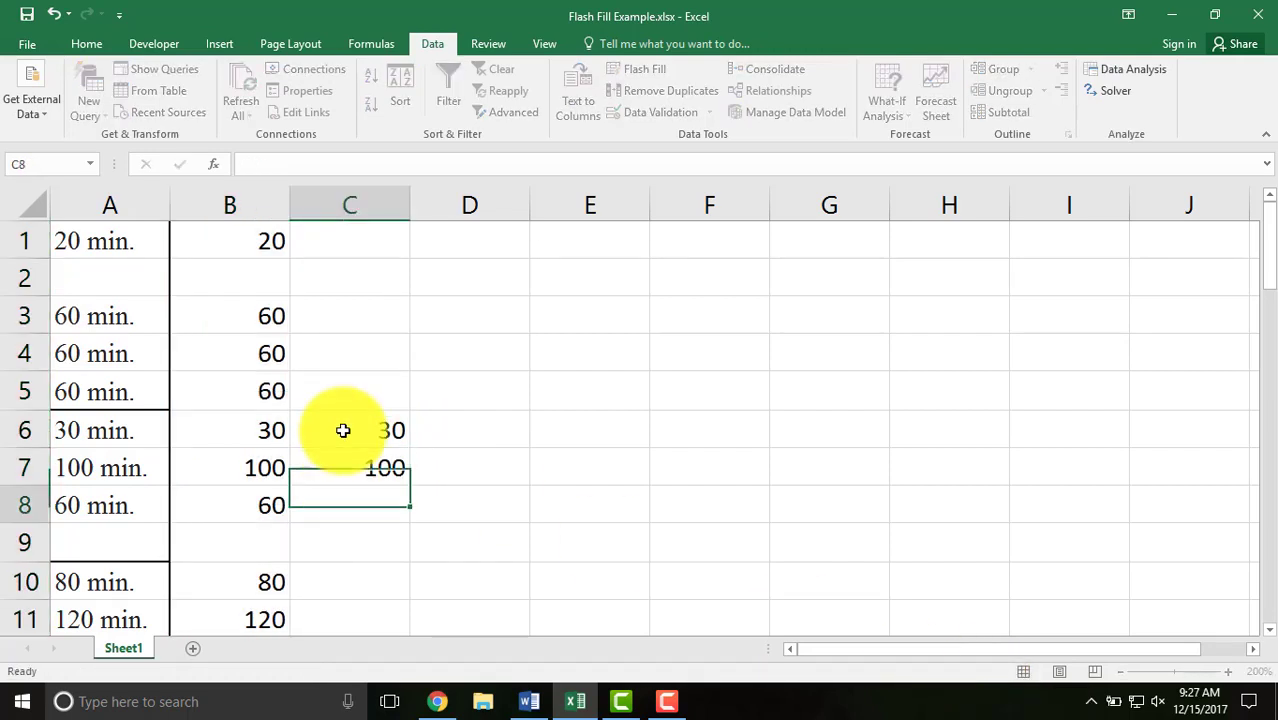
Enter the example number 60 in C8 and move on to C10.
type("60")
key("Return")
key("Return")
key("Return")
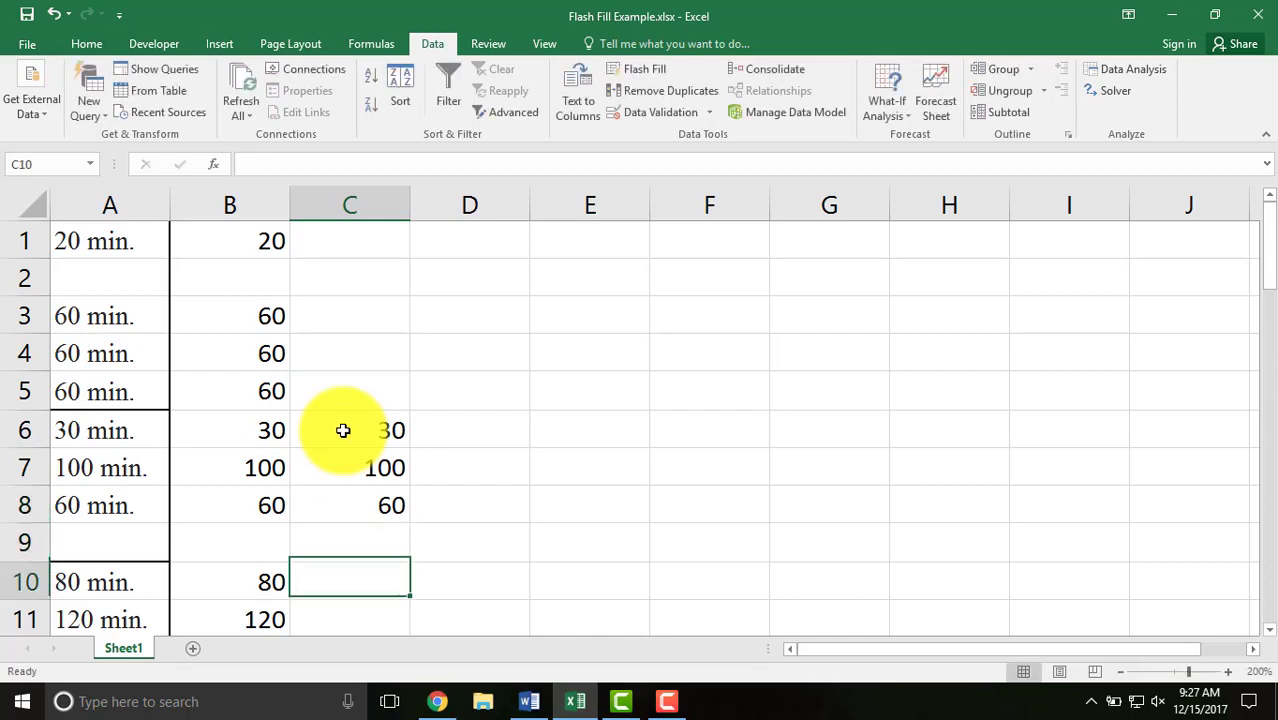
Undo the example numbers entered in column C and go back to cell B1.
key("ctrl+z")
key("ctrl+z")
key("ctrl+z")
key("ctrl+z")
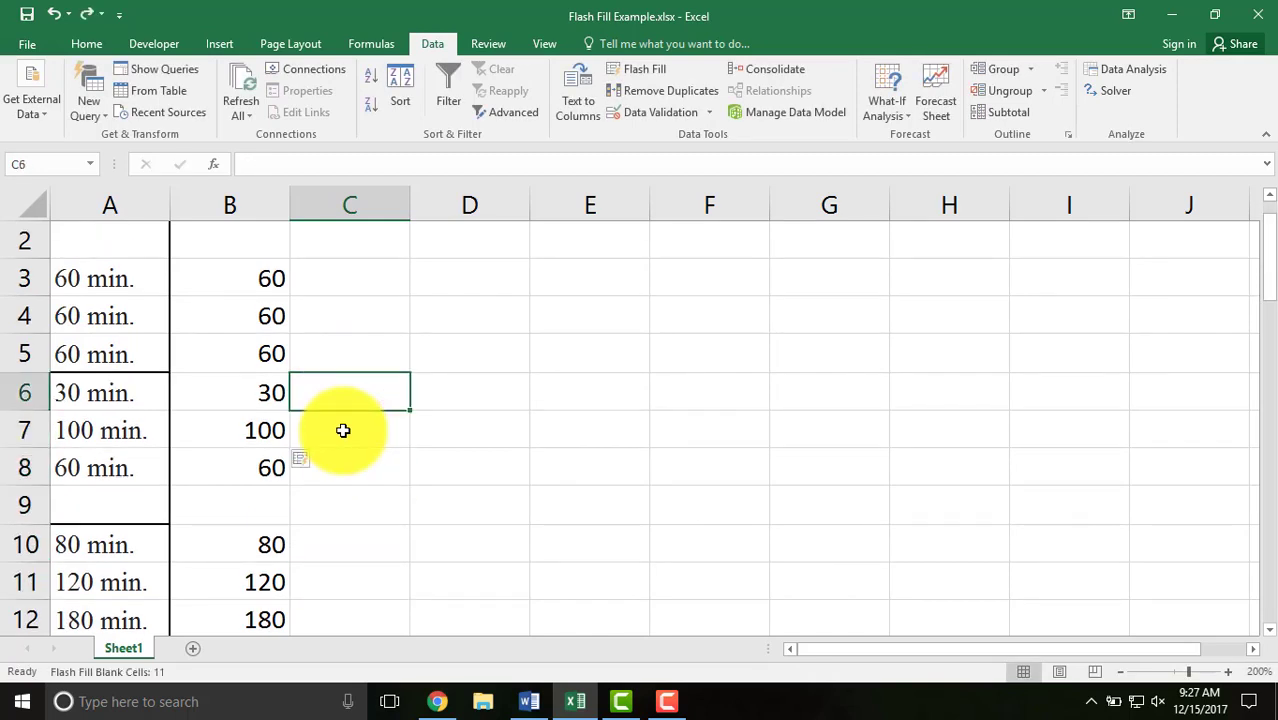
key("ctrl+z")
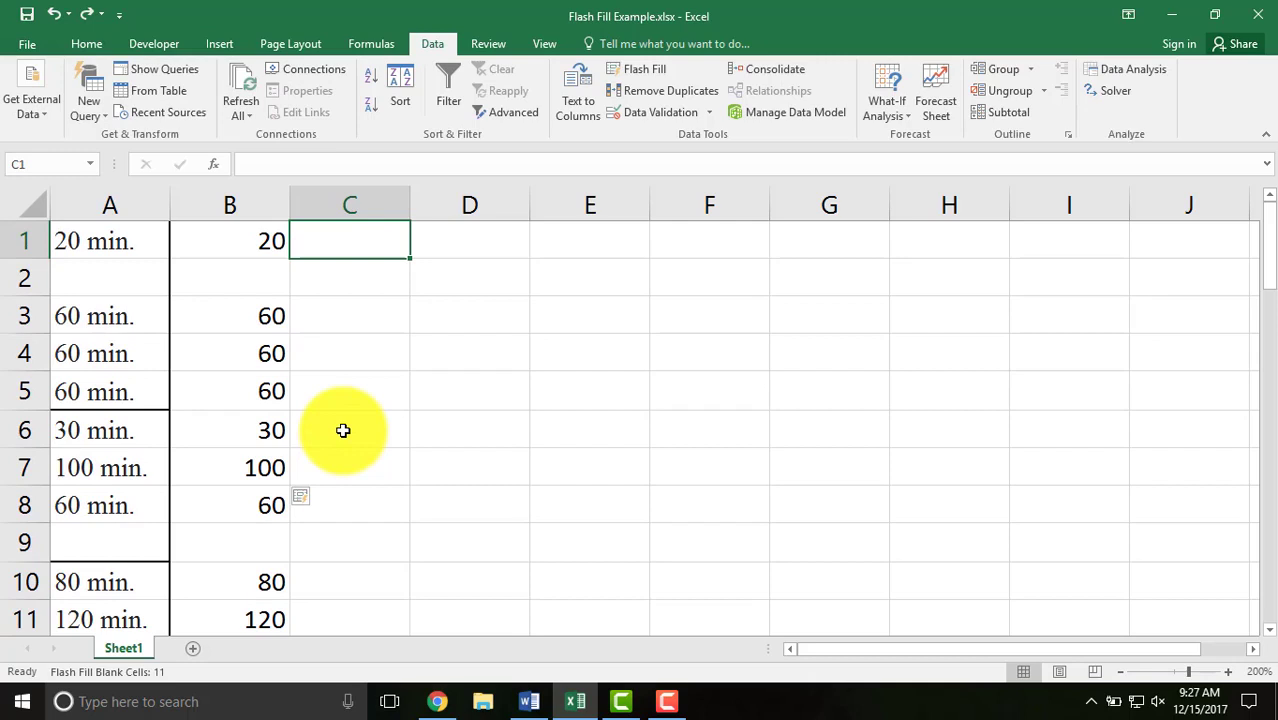
key("Left")
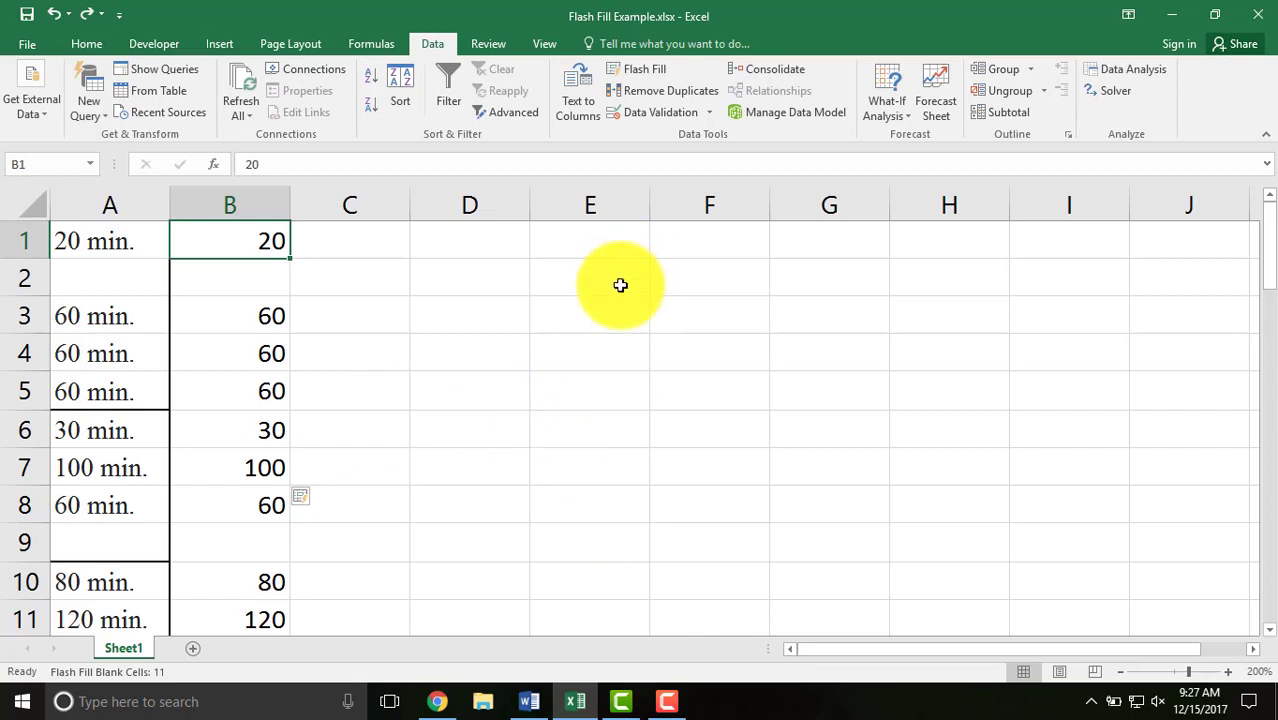
Enter the sample amounts 20 dollars, 15 dollars, 75 dollars and 100 dollars in cells E3 to E6.
left_click(593, 320)
type("20 dollars")
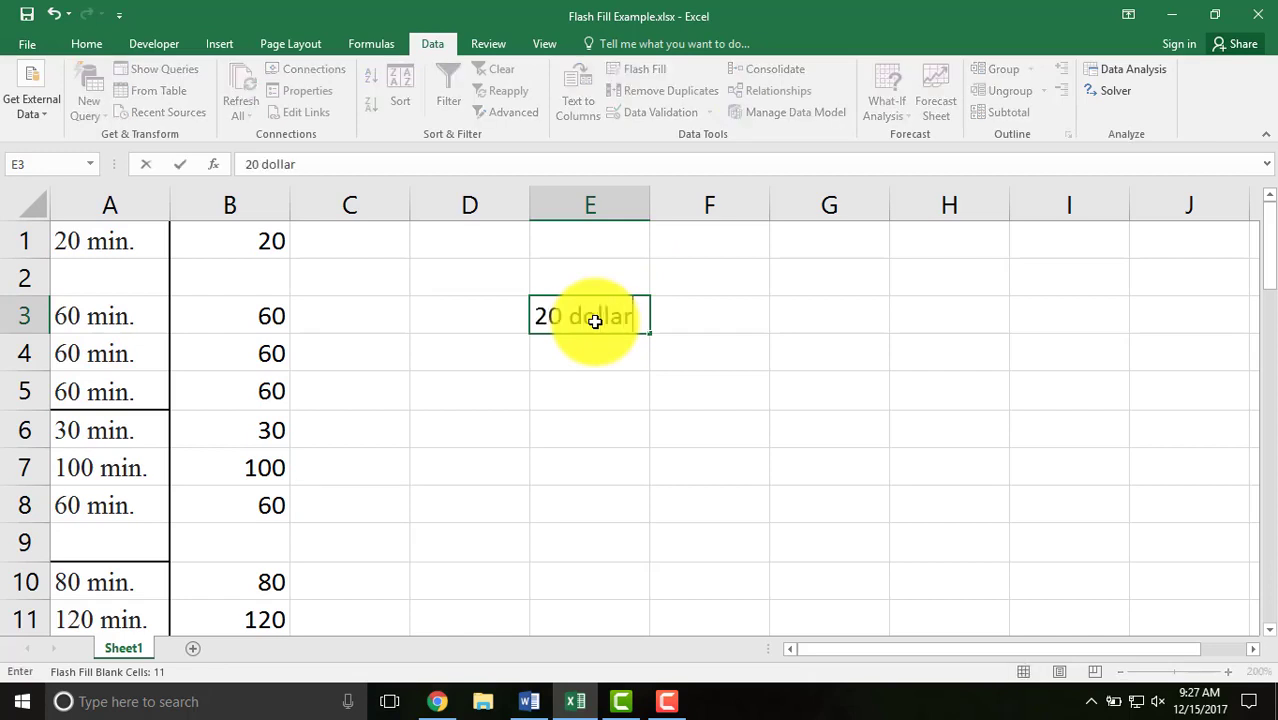
key("Return")
type("15 dolla")
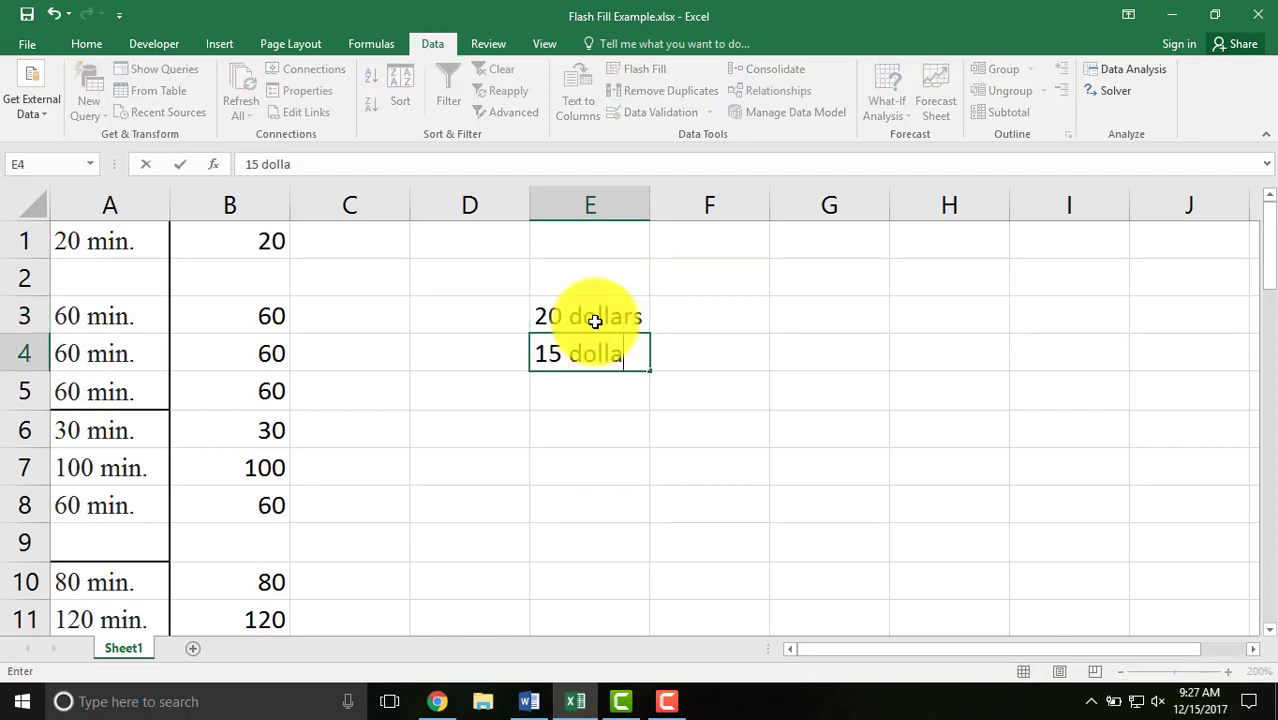
type("rs")
key("Return")
type("75 dol")
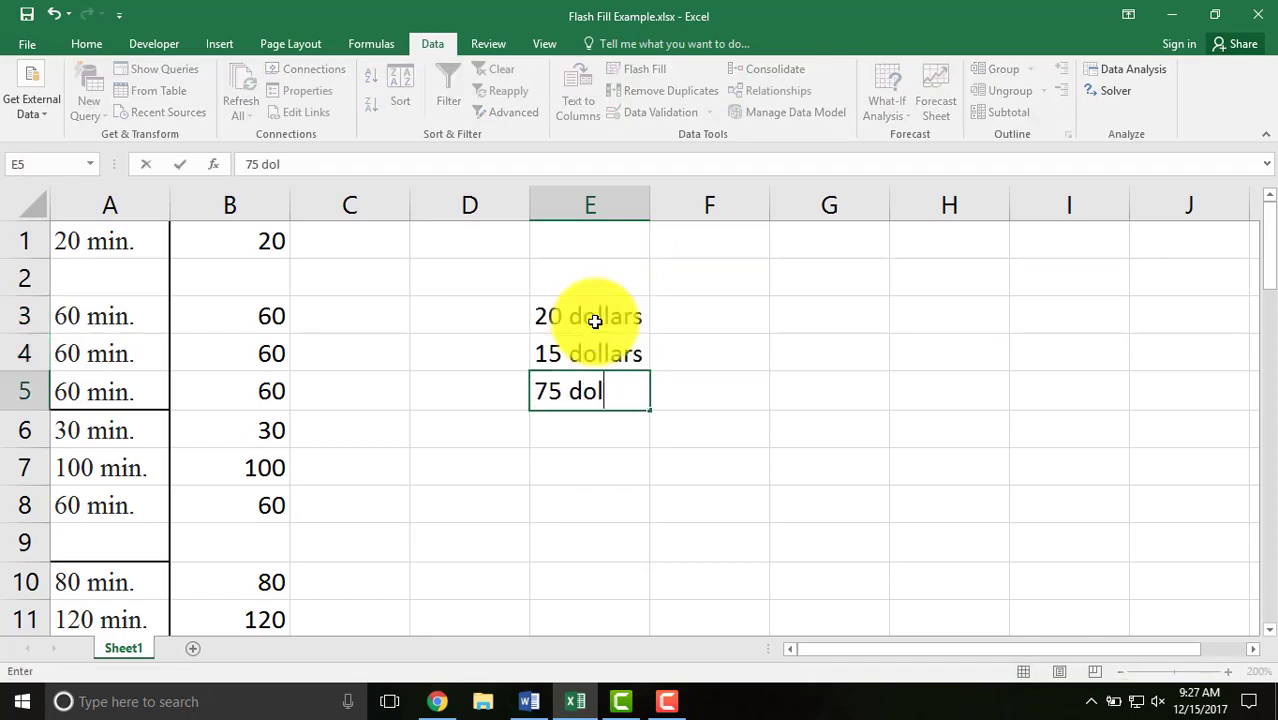
type("lars")
key("Return")
key("Down")
key("Up")
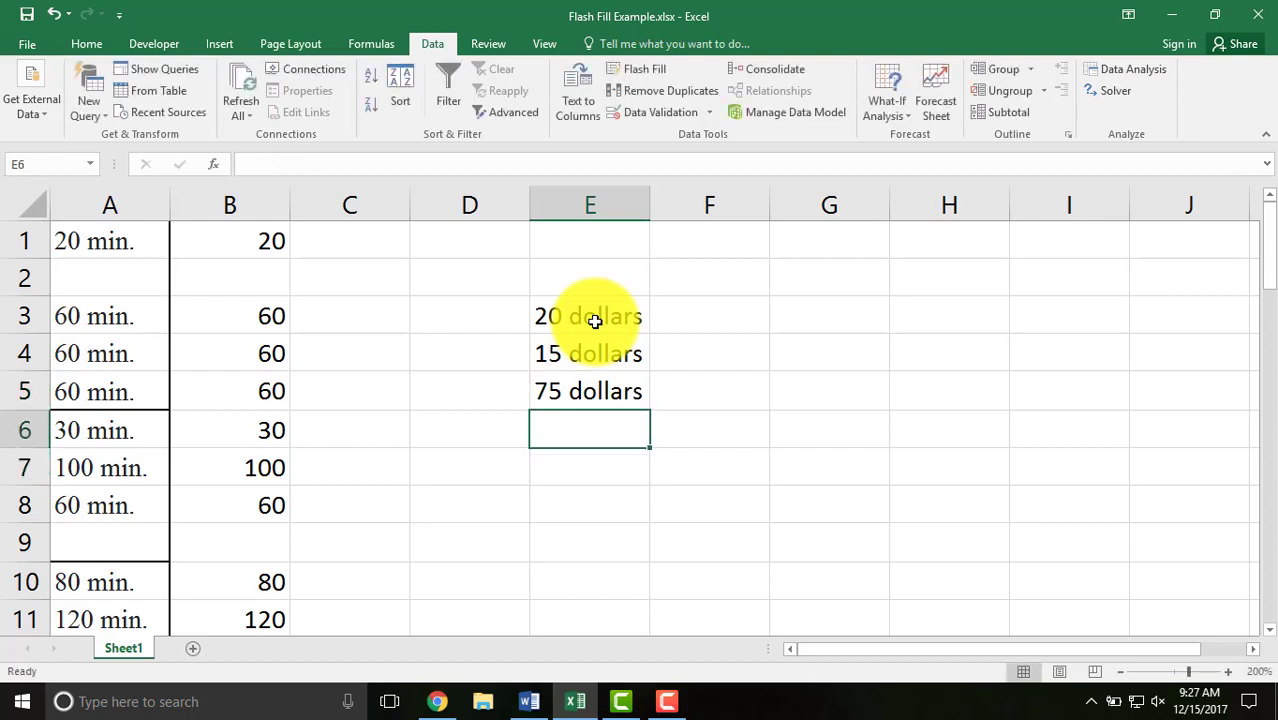
key("Right")
key("Left")
type("10")
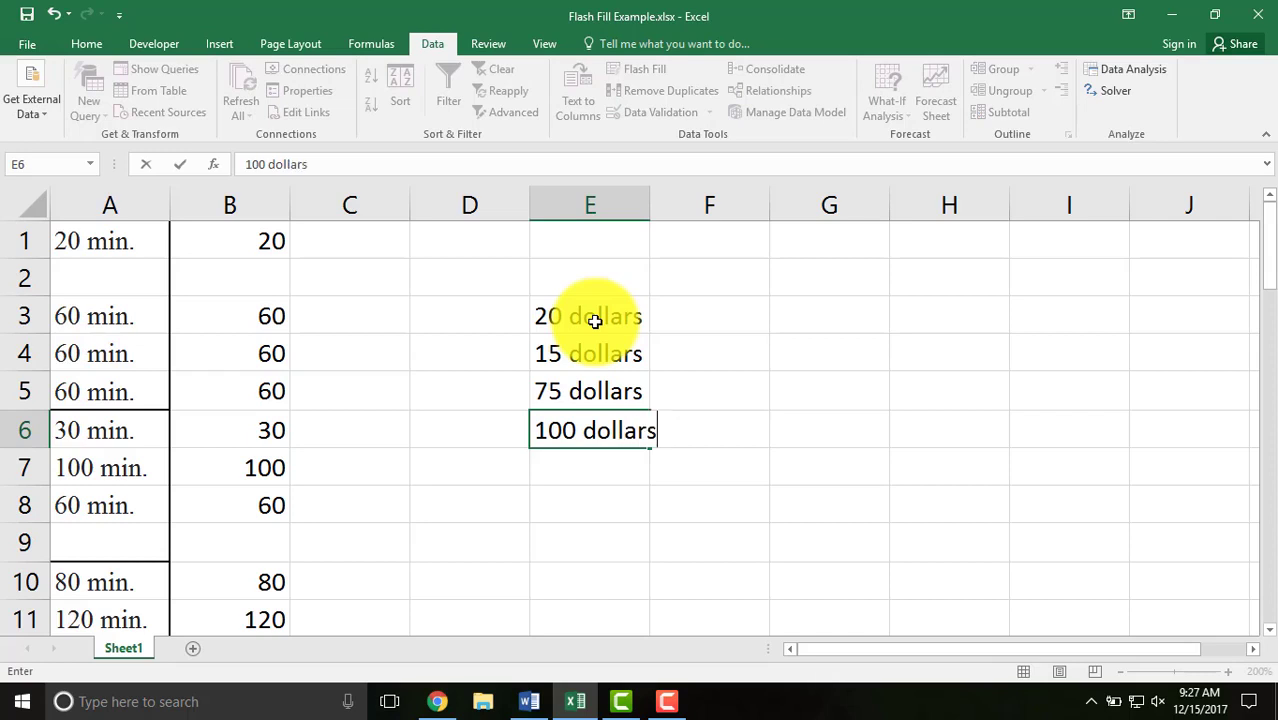
Enter the example numbers 20 in F3 and 15 in F4 beside the dollar amounts.
key("Right")
key("Up")
key("Up")
key("Up")
type("2")
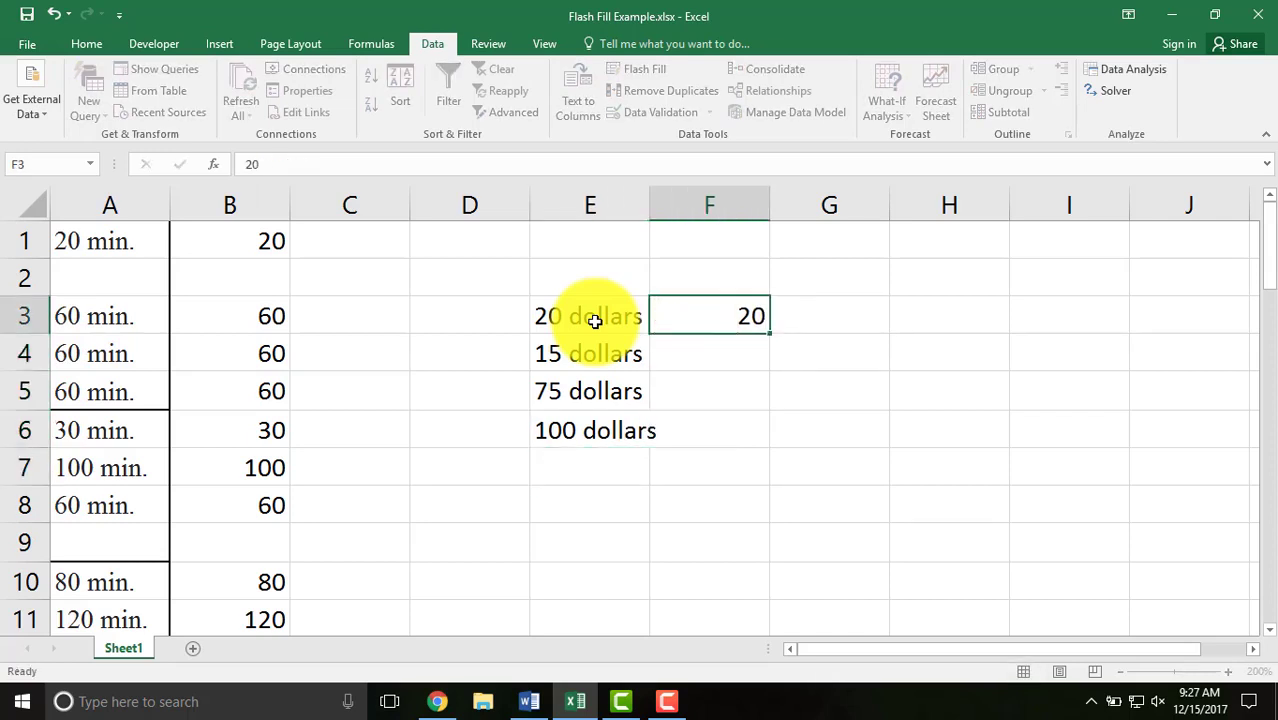
key("Down")
type("15")
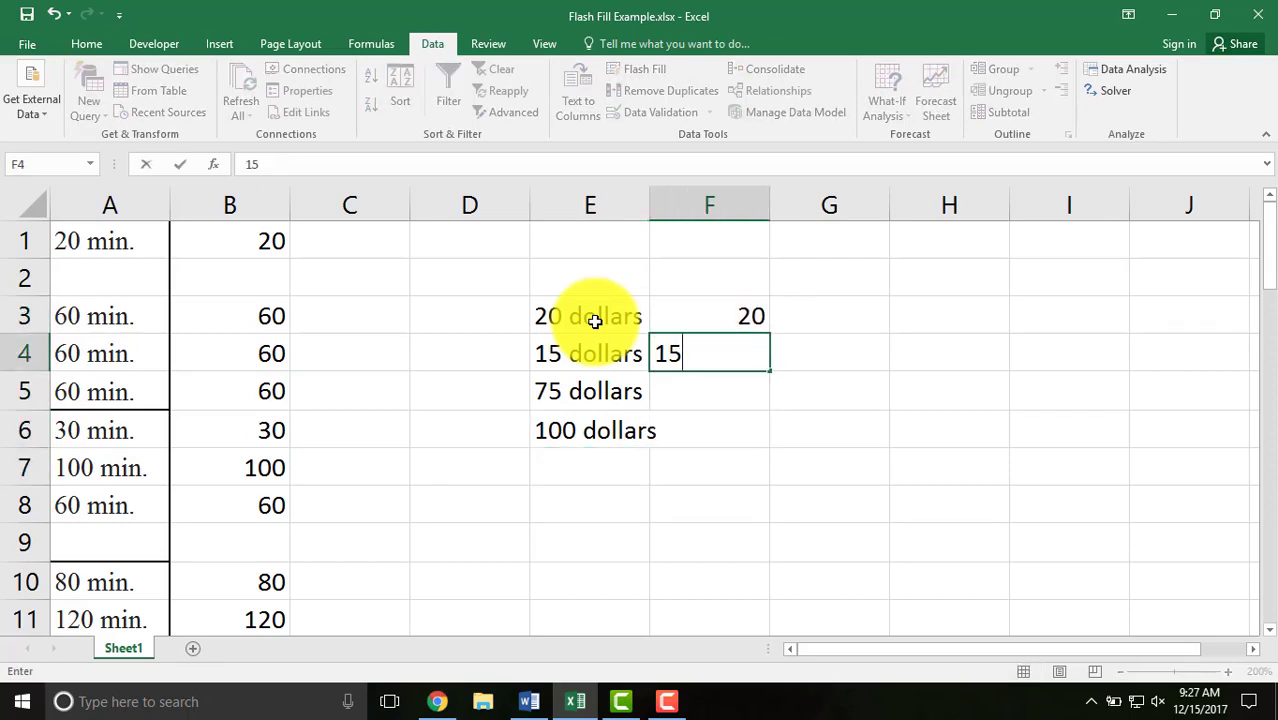
key("Return")
Apply Flash Fill to the range F3:F6 and autofit the width of column E to its contents.
left_click_drag(663, 326, 679, 417)
left_click(627, 74)
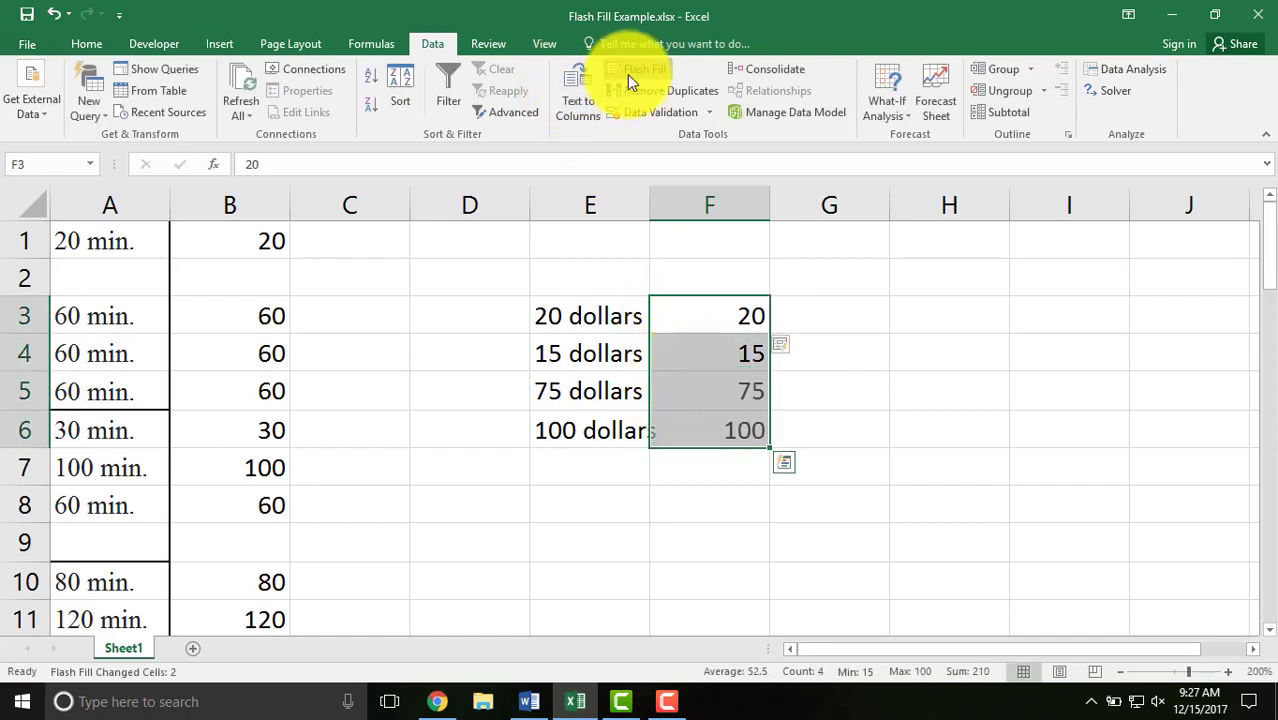
left_click_drag(651, 215, 651, 215)
double_click(651, 215)
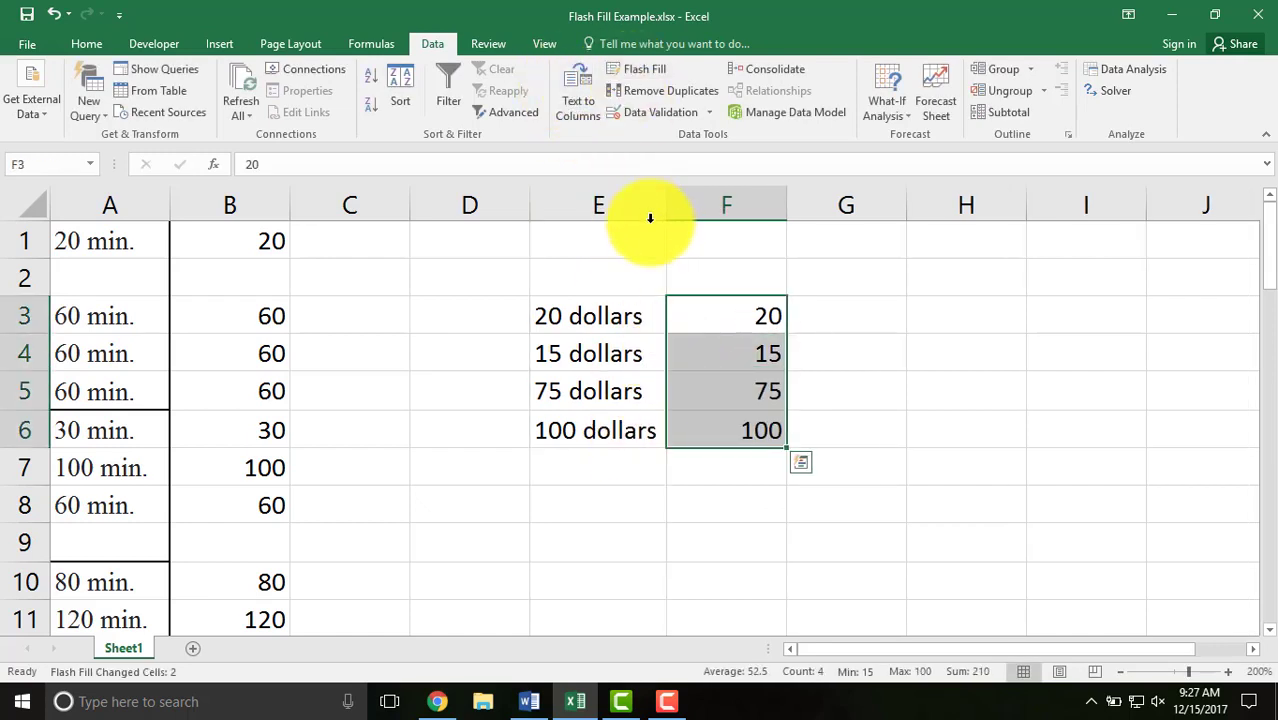